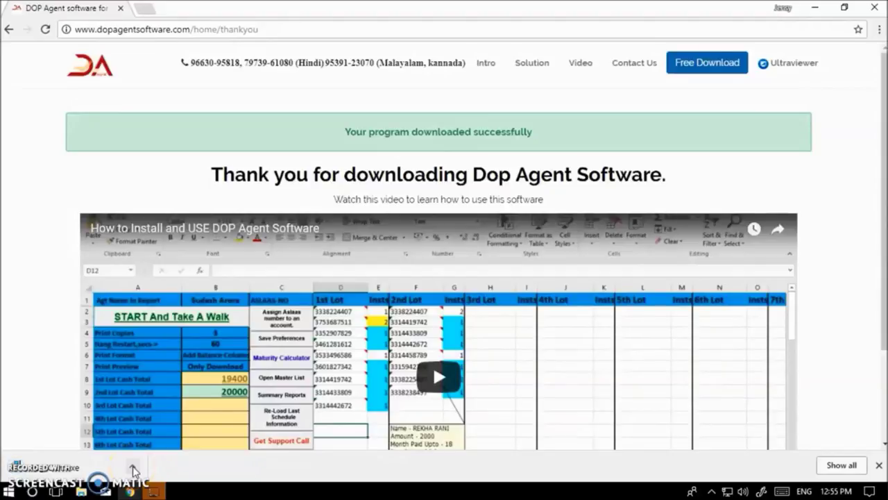
Step: Launch the downloaded DOP Agent Software installer from Chrome's download shelf
{"action": "left_click", "coordinate": [149, 383]}
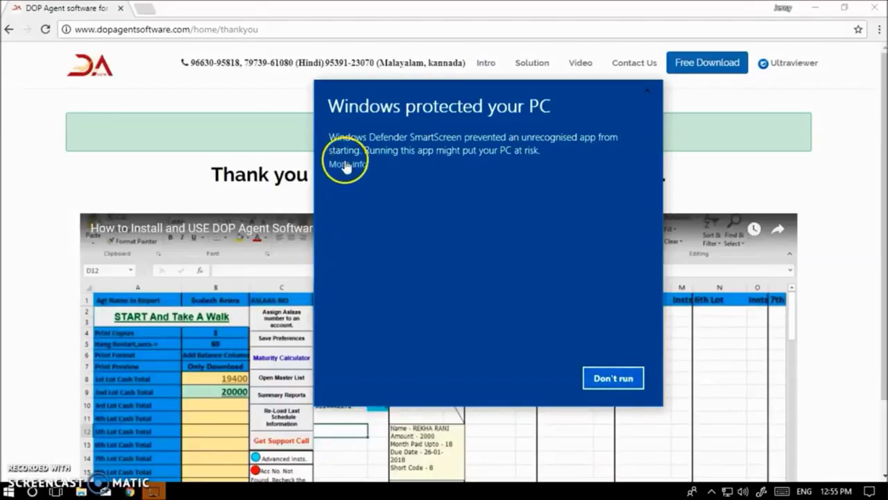
Step: Run the installer past the SmartScreen warning and complete setup with the default location and desktop shortcut
{"action": "left_click", "coordinate": [345, 164]}
{"action": "left_click", "coordinate": [532, 380]}
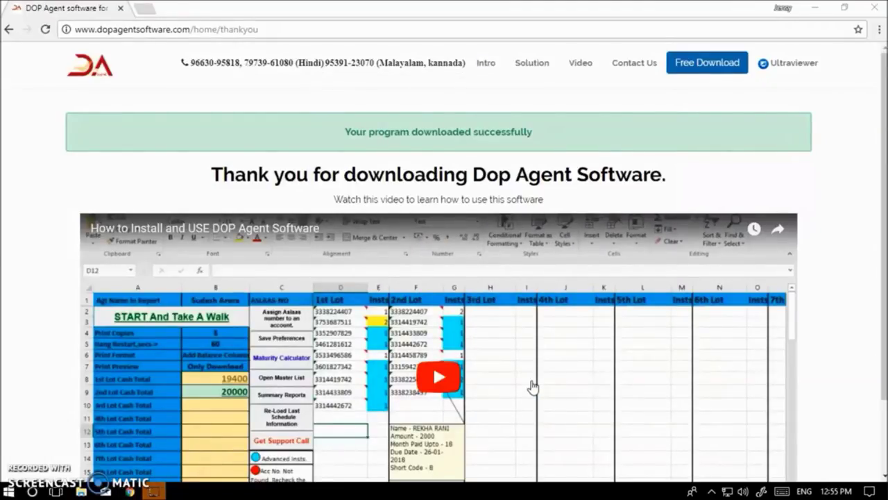
{"action": "left_click", "coordinate": [525, 353]}
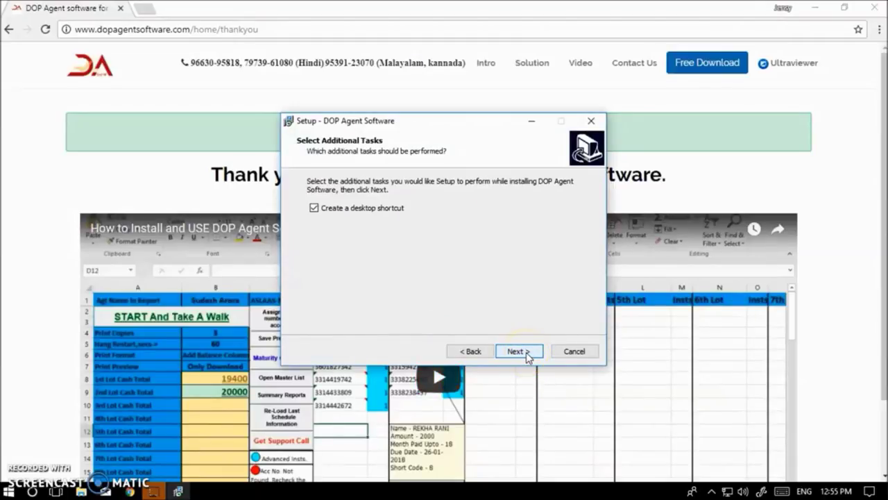
{"action": "left_click", "coordinate": [525, 353]}
{"action": "left_click", "coordinate": [526, 352]}
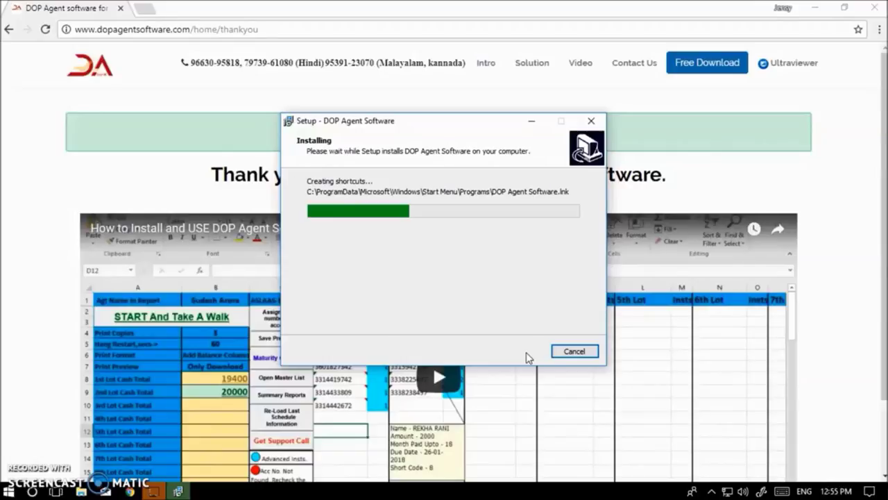
{"action": "left_click", "coordinate": [519, 352]}
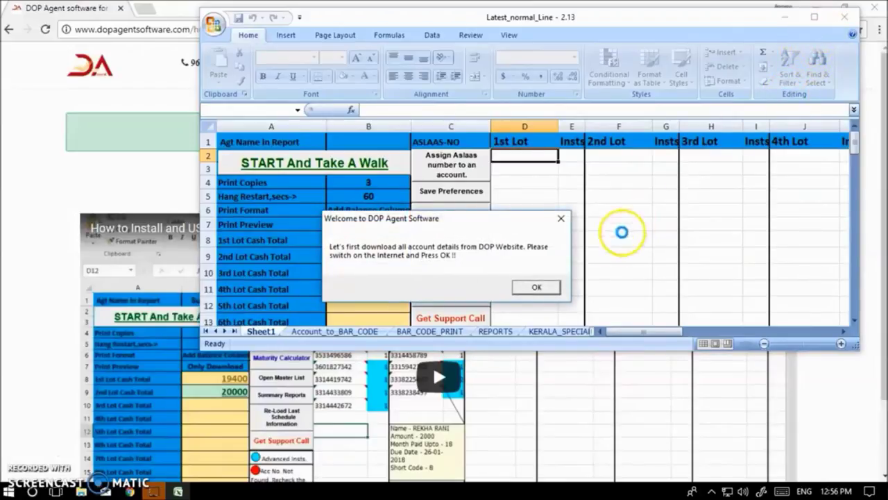
Step: Log in to the DOP portal by entering the agent's DOP ID and the website password
{"action": "left_click", "coordinate": [535, 289]}
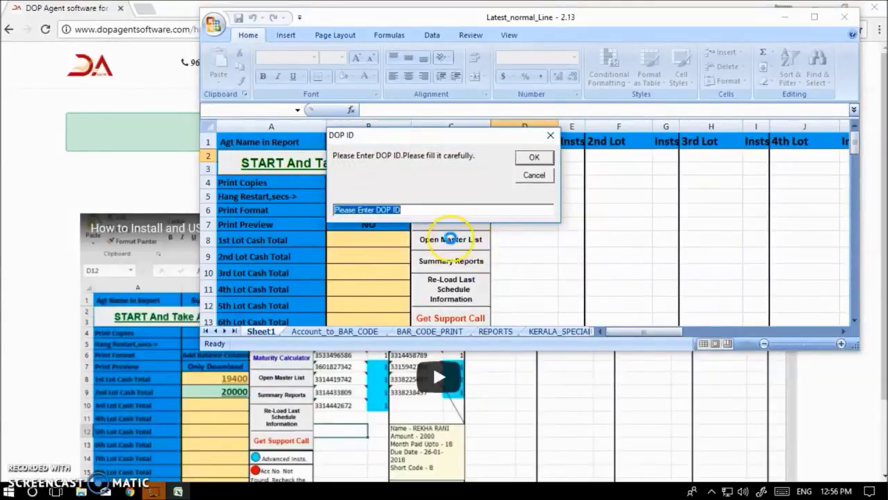
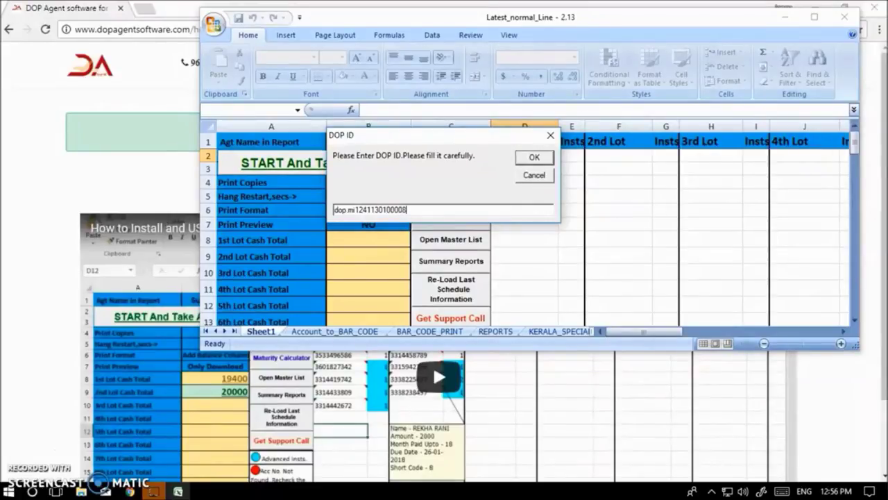
{"action": "left_click", "coordinate": [531, 156]}
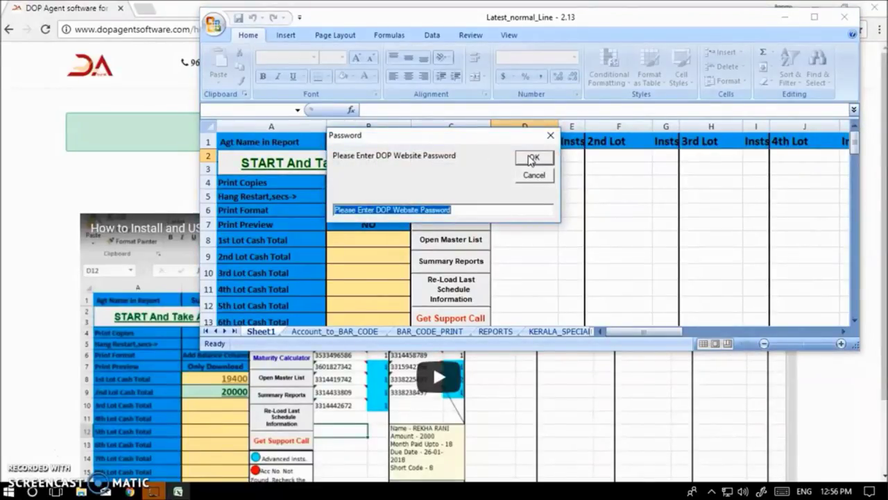
{"action": "left_click", "coordinate": [338, 210]}
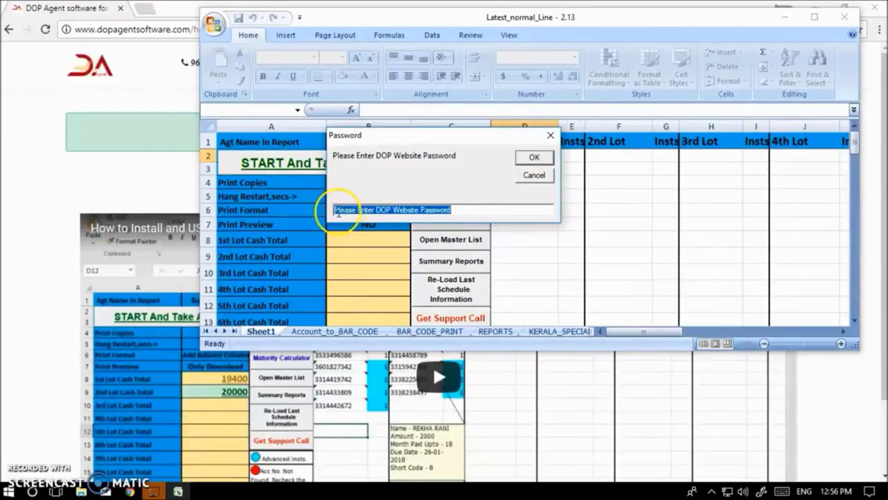
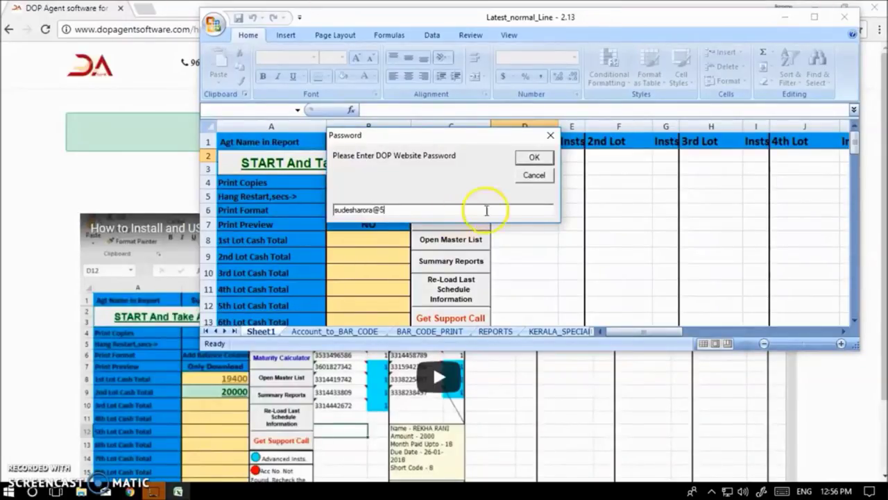
{"action": "left_click", "coordinate": [533, 156]}
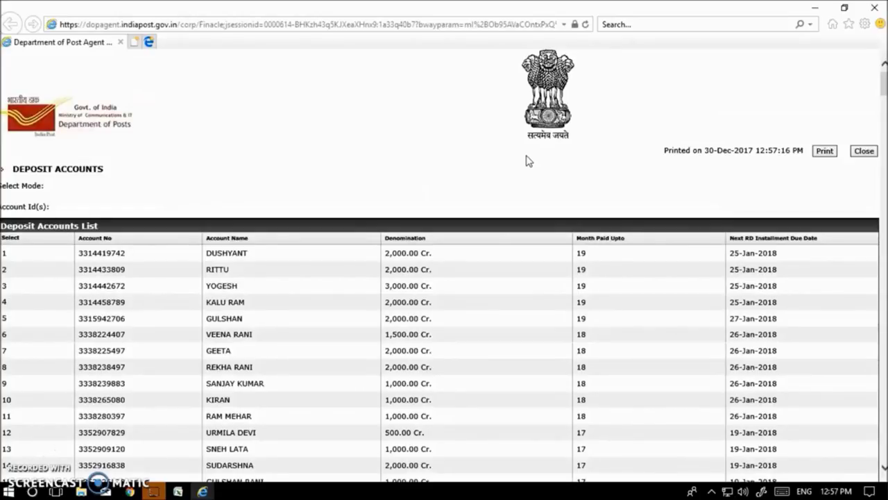
Step: Select the entire Deposit Accounts List page with Ctrl+A so it imports into the Master Sheet
{"action": "key", "text": "ctrl+a"}
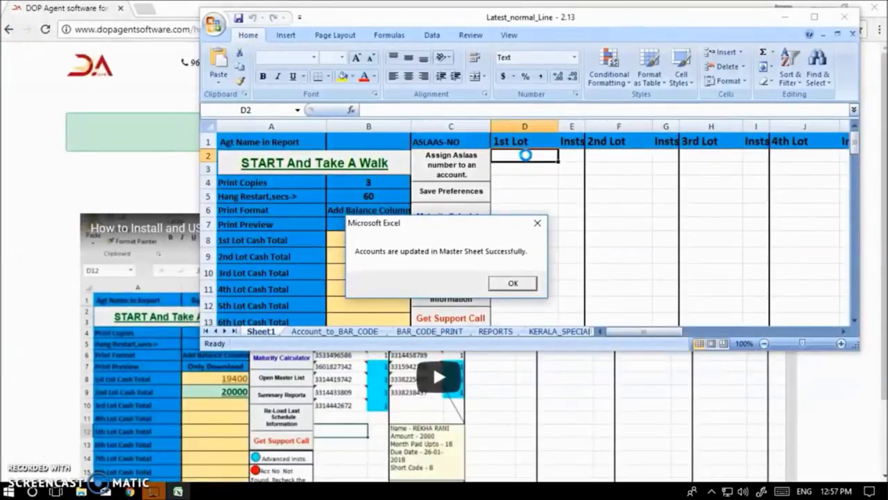
Step: Acknowledge both update messages, view the Phone_Mapping short-code preview maximized and zoomed, then close it
{"action": "left_click", "coordinate": [514, 284]}
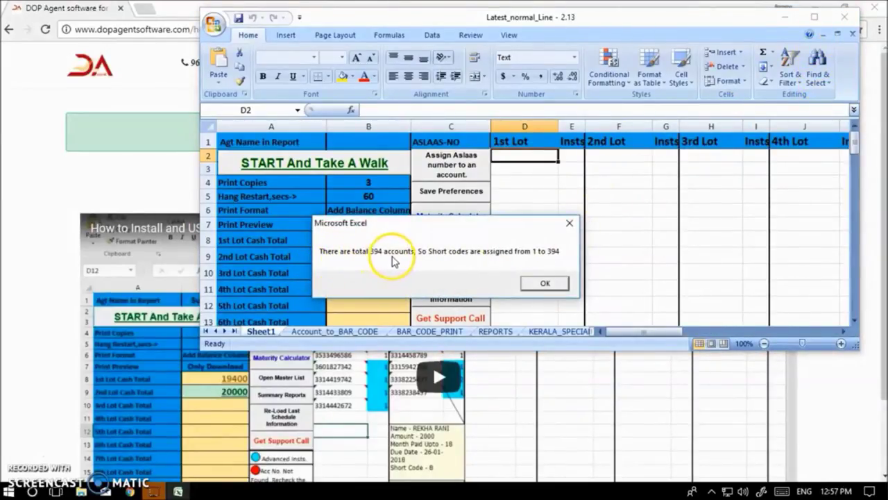
{"action": "left_click", "coordinate": [546, 284]}
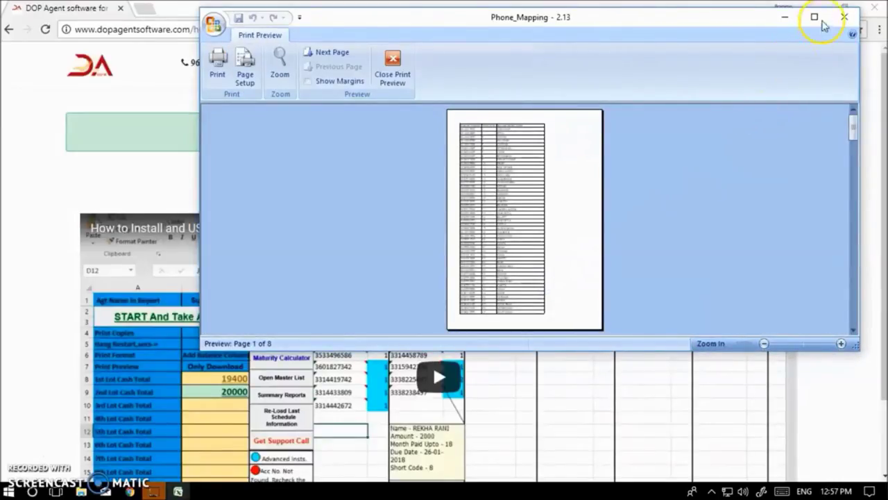
{"action": "left_click", "coordinate": [815, 19]}
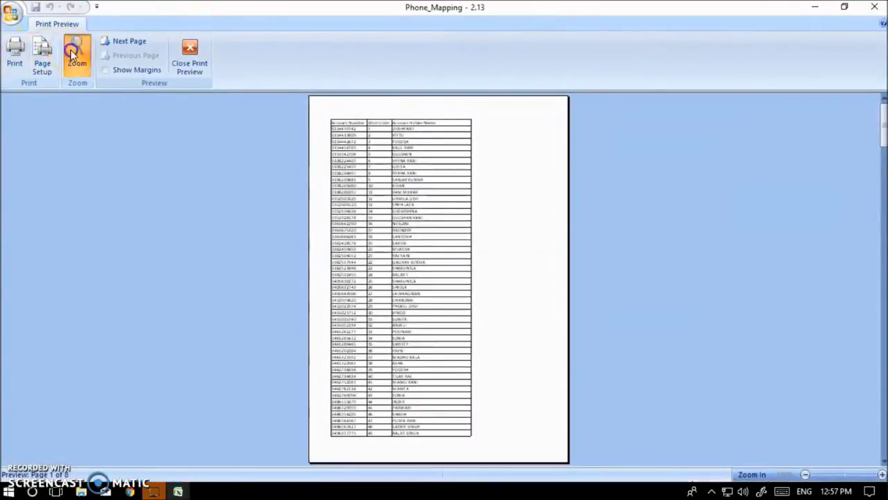
{"action": "left_click", "coordinate": [73, 55]}
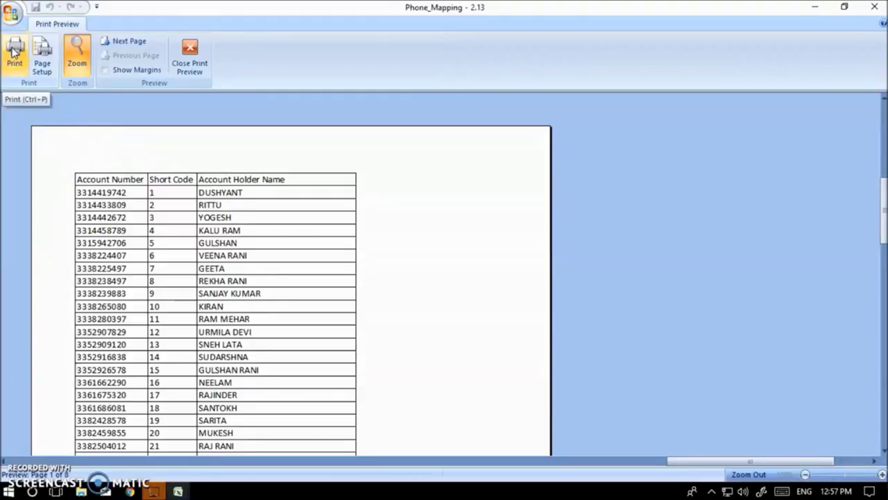
{"action": "left_click", "coordinate": [27, 73]}
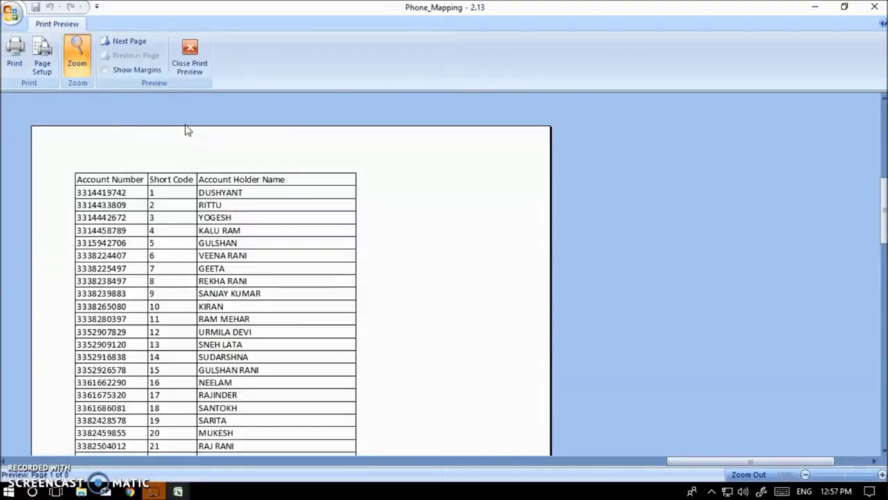
{"action": "left_click", "coordinate": [191, 59]}
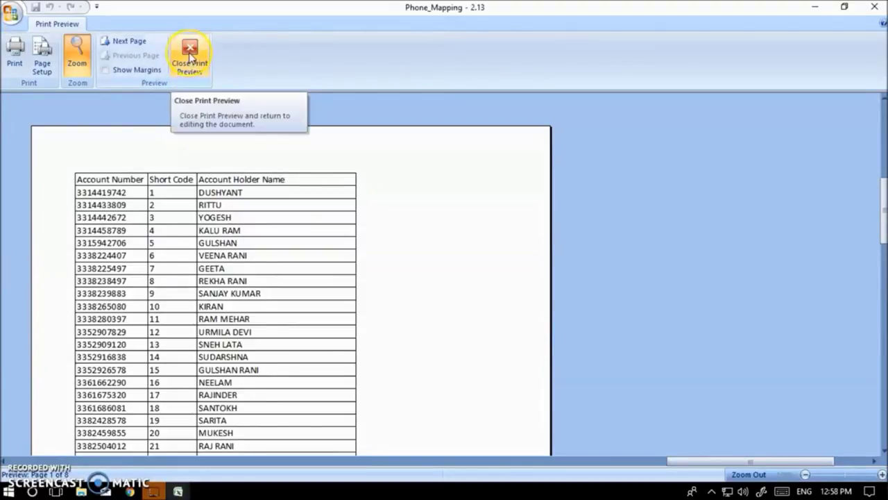
{"action": "left_click", "coordinate": [191, 59]}
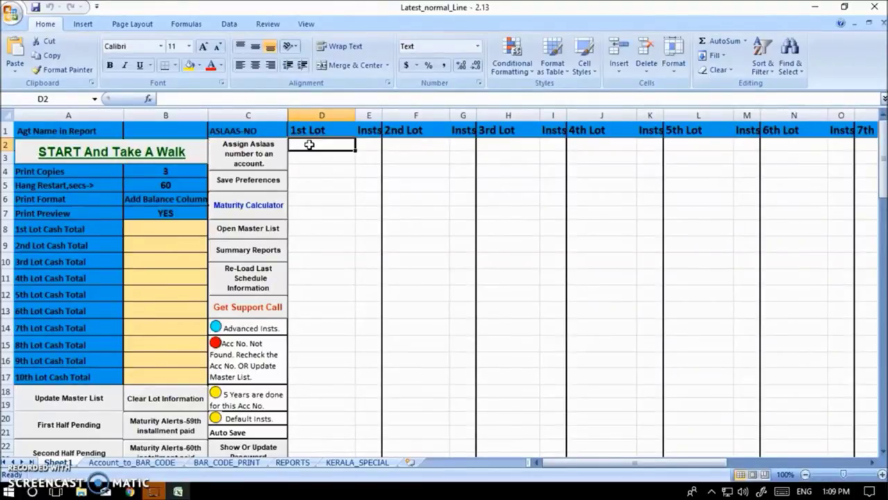
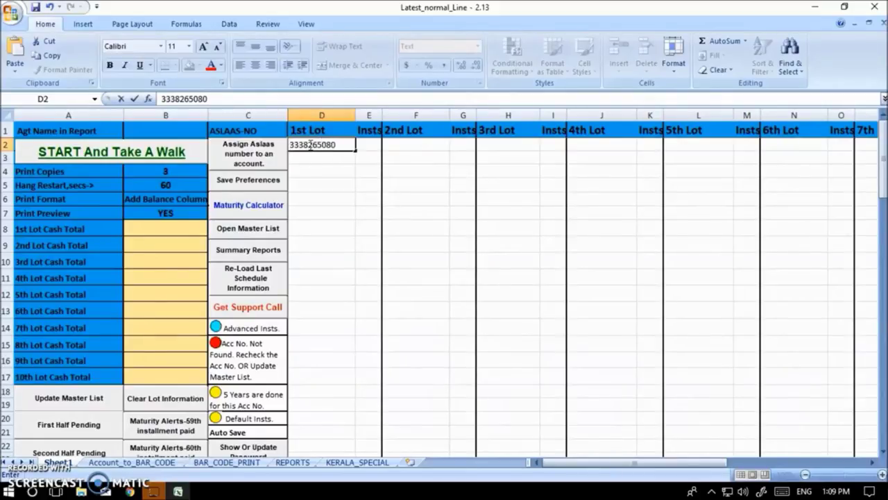
Step: Enter the first account number in 1st Lot cell D2
{"action": "key", "text": "Return"}
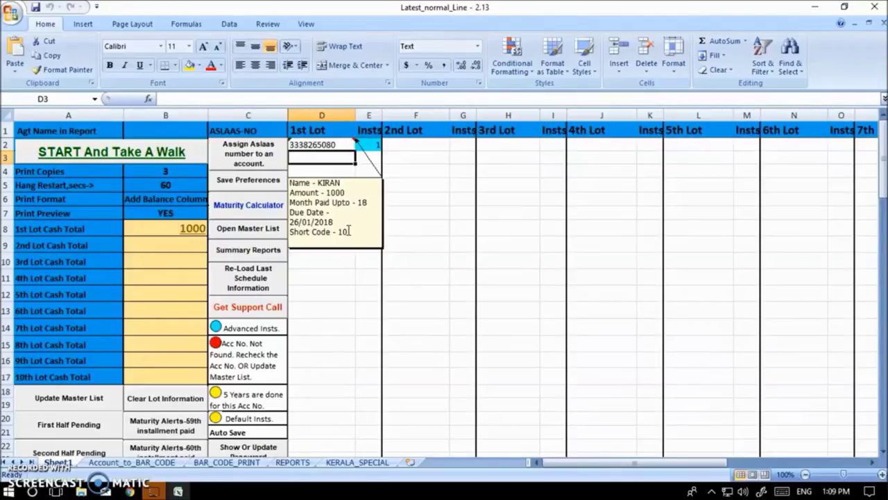
{"action": "left_click", "coordinate": [347, 234]}
Step: Add short code 10 to the 2nd Lot at F2, then delete it again
{"action": "left_click", "coordinate": [410, 148]}
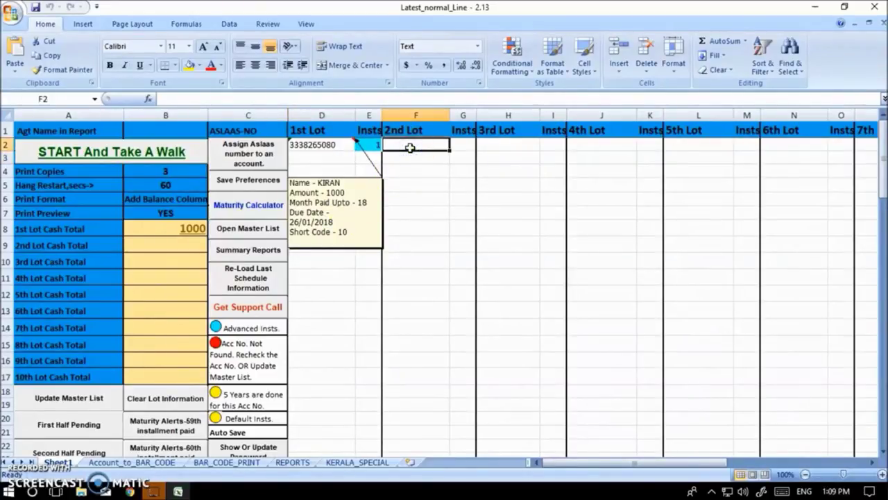
{"action": "type", "text": "10"}
{"action": "key", "text": "Return"}
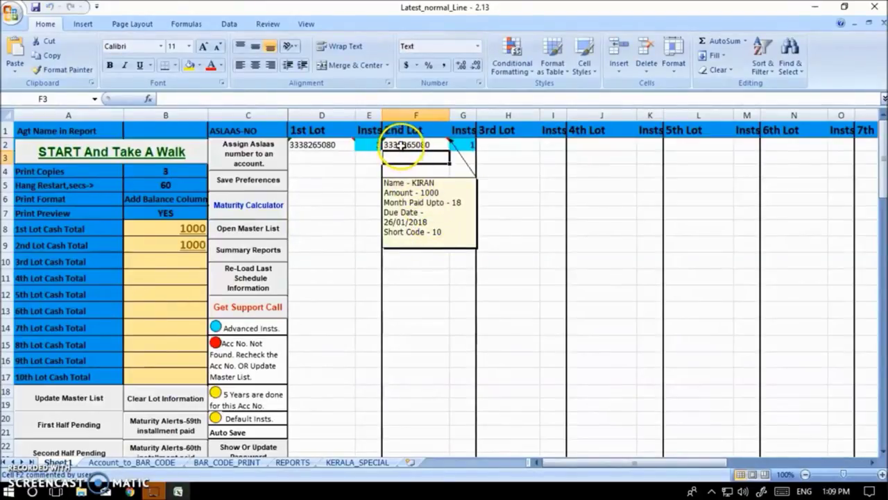
{"action": "left_click", "coordinate": [401, 146]}
{"action": "key", "text": "Delete"}
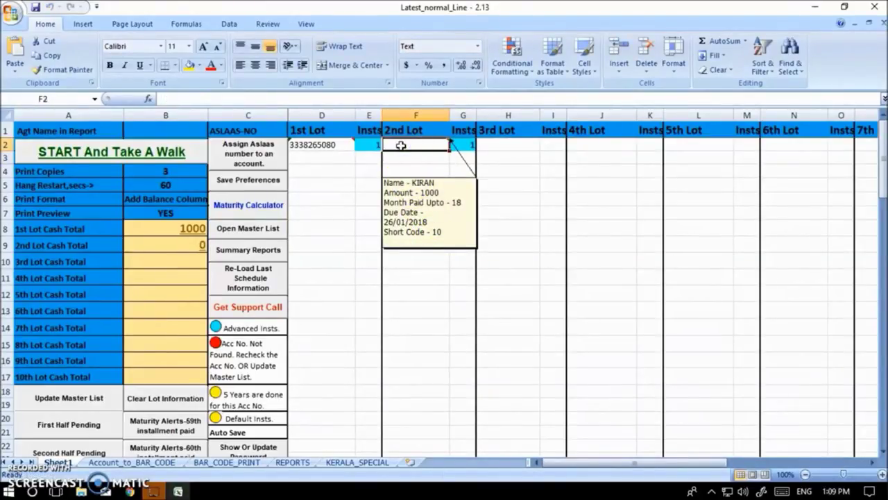
{"action": "left_click", "coordinate": [304, 158]}
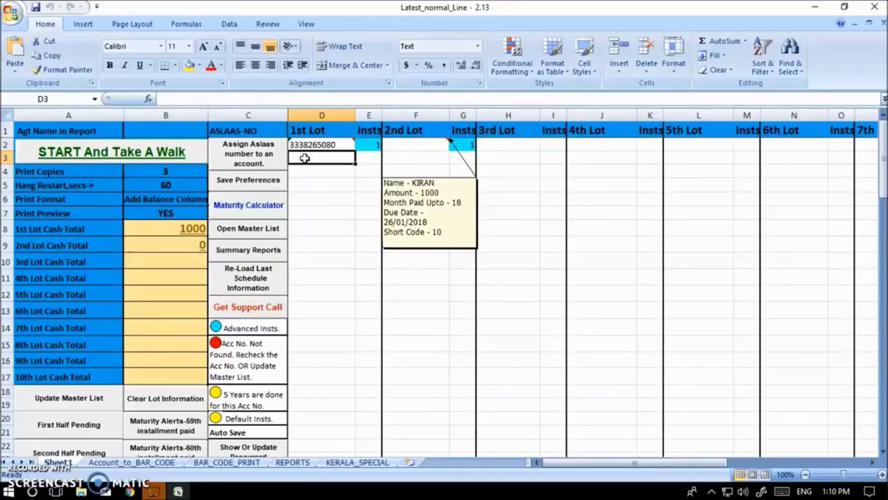
Step: Add short code 1, another account number and short code 199 to 1st Lot rows D3–D5
{"action": "type", "text": "1"}
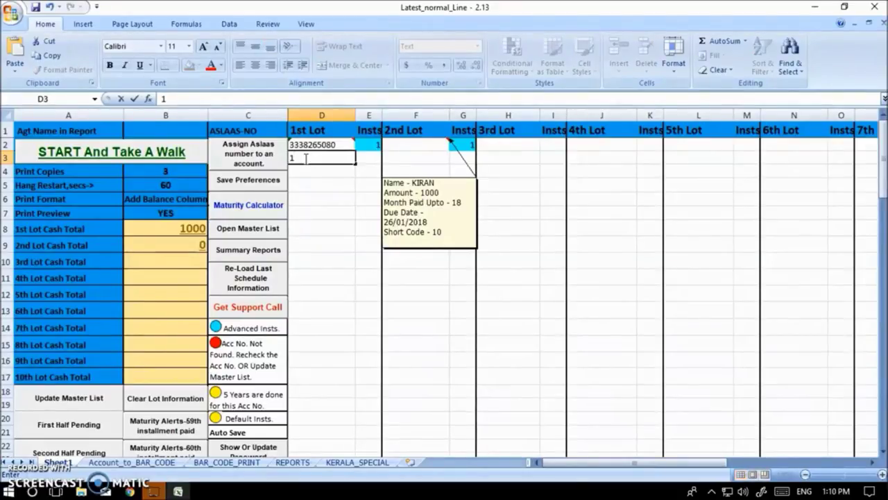
{"action": "key", "text": "Return"}
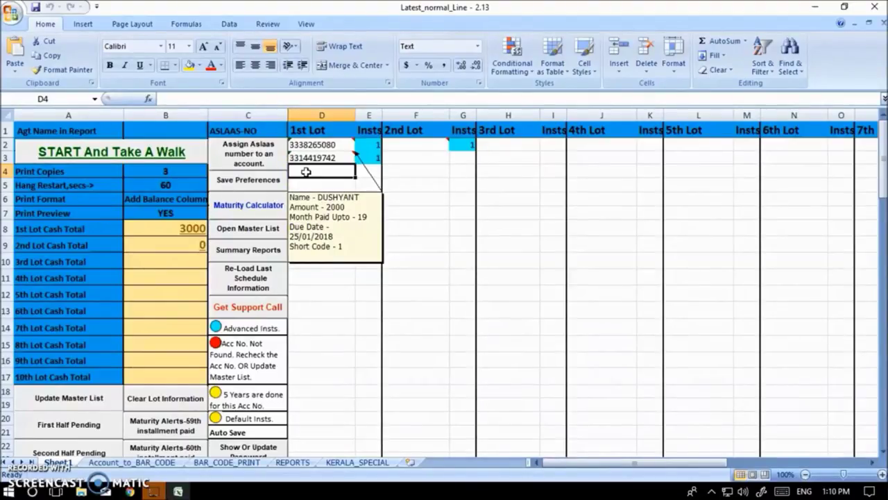
{"action": "key", "text": "Return"}
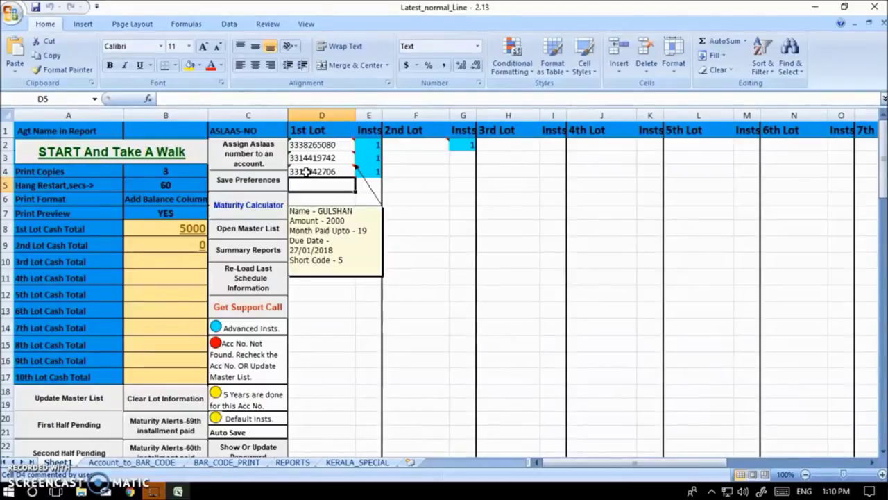
{"action": "left_click", "coordinate": [180, 230]}
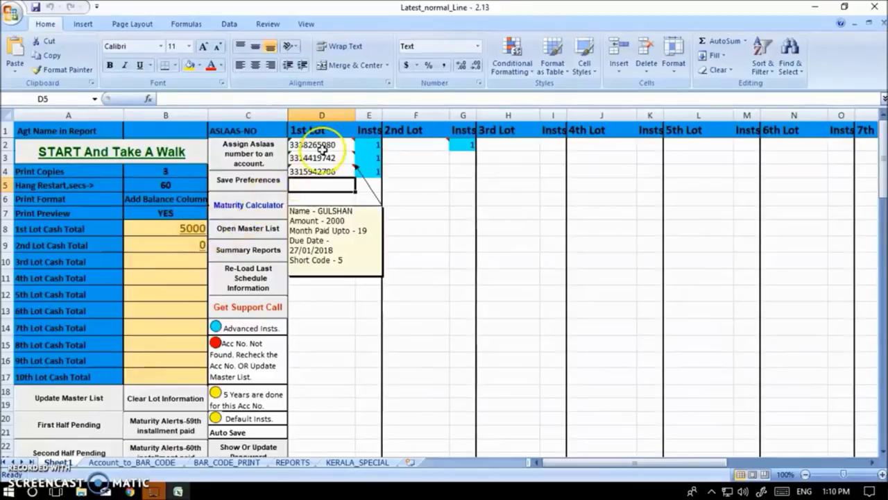
{"action": "left_click", "coordinate": [200, 222]}
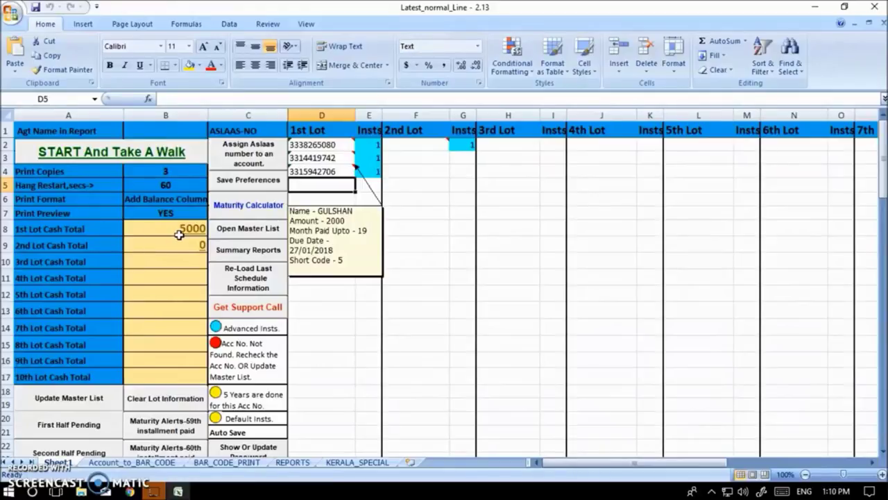
{"action": "left_click", "coordinate": [301, 185]}
{"action": "type", "text": "199"}
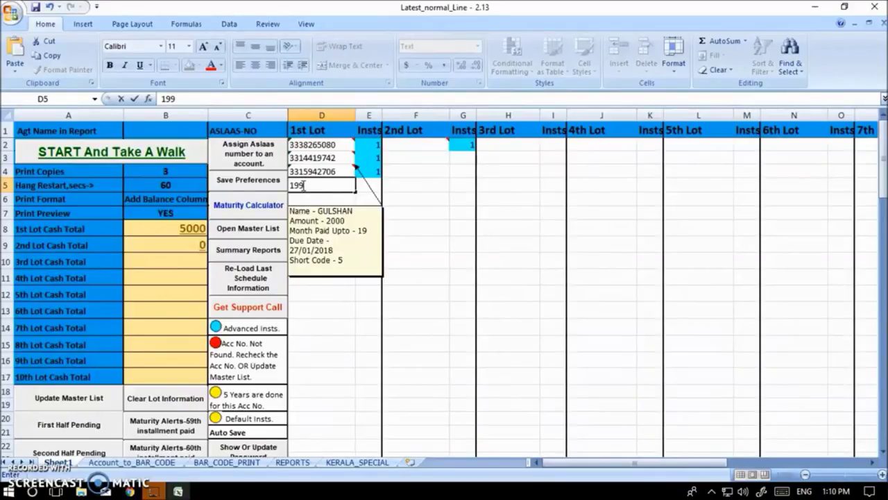
{"action": "key", "text": "Return"}
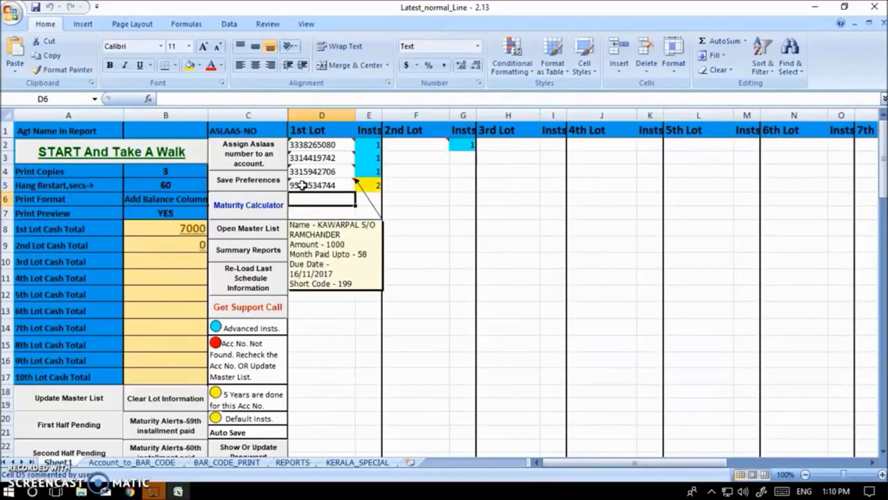
{"action": "left_click", "coordinate": [303, 274]}
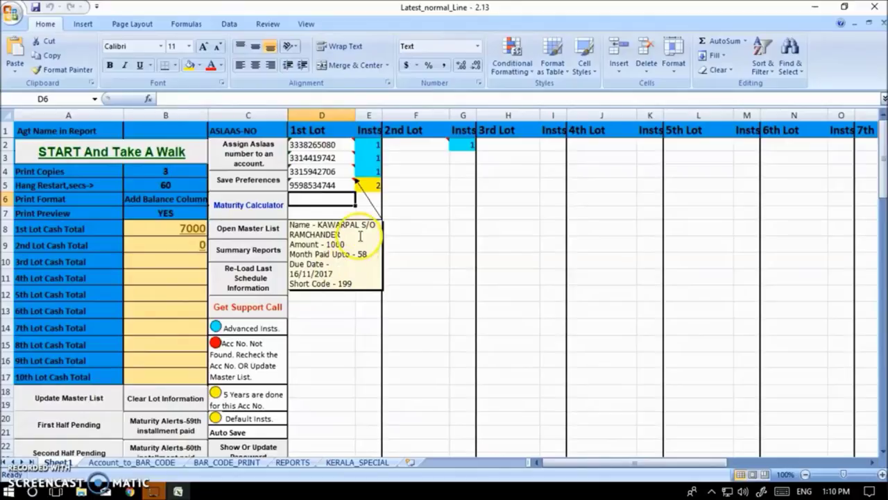
Step: Change the fourth 1st Lot account's instalments in E5 from 2 to 1
{"action": "left_click", "coordinate": [370, 186]}
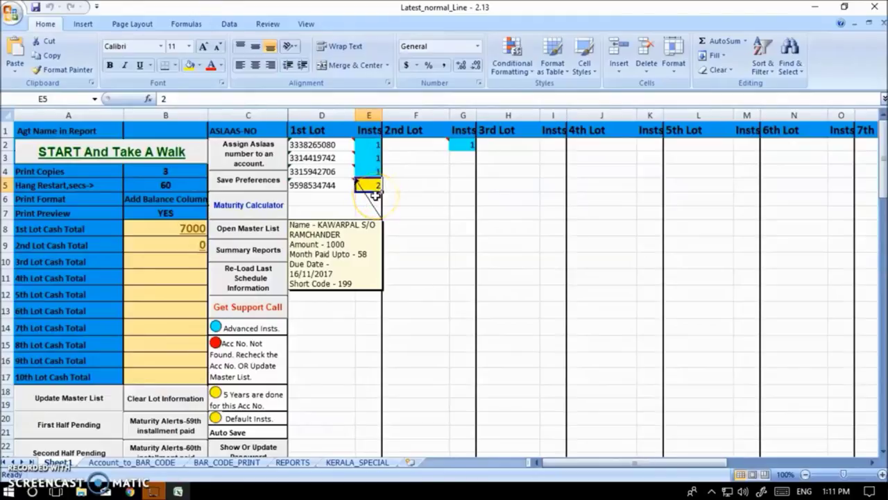
{"action": "type", "text": "1"}
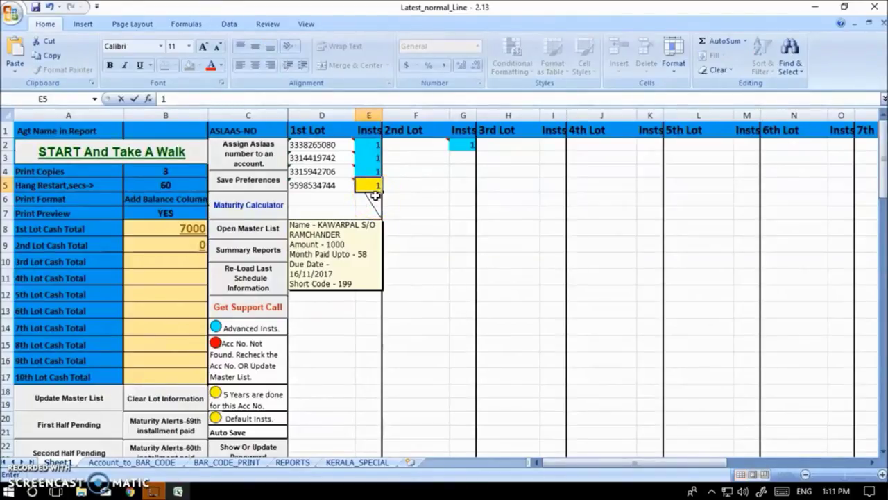
{"action": "left_click", "coordinate": [311, 201]}
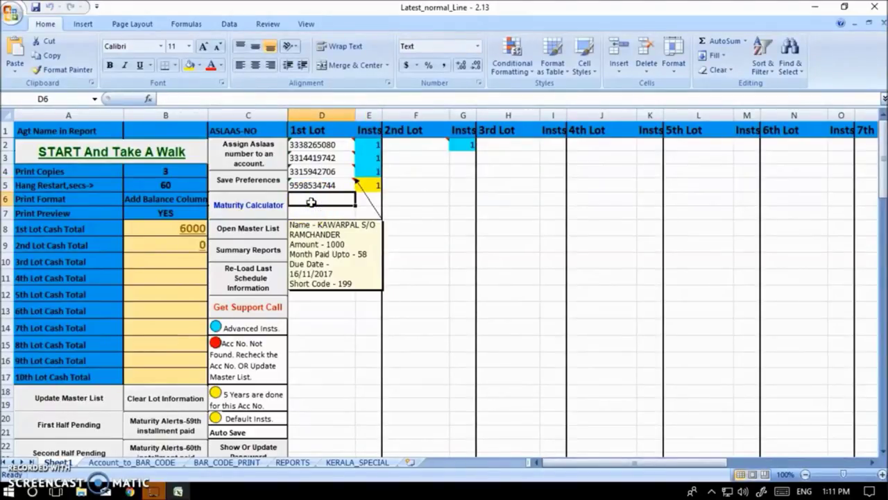
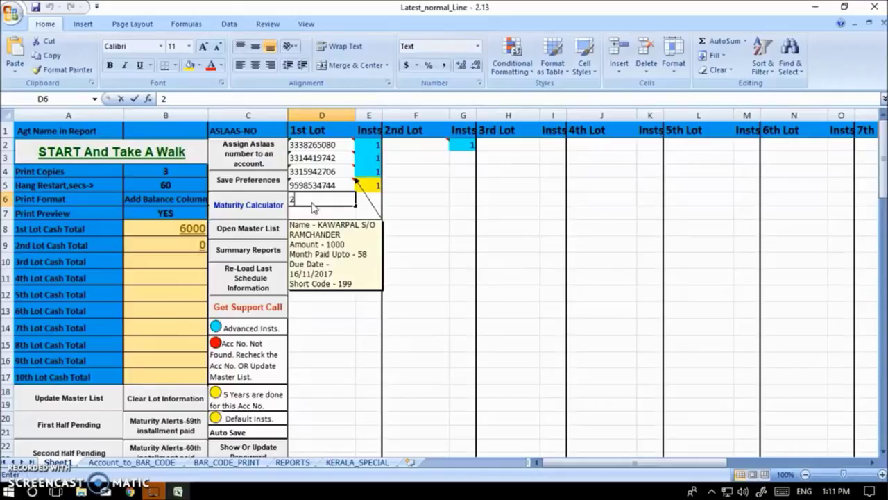
Step: Fill 1st Lot rows D6–D13 with an account number and short codes 3, 4, 6, 7, 8, 9, 12
{"action": "key", "text": "Return"}
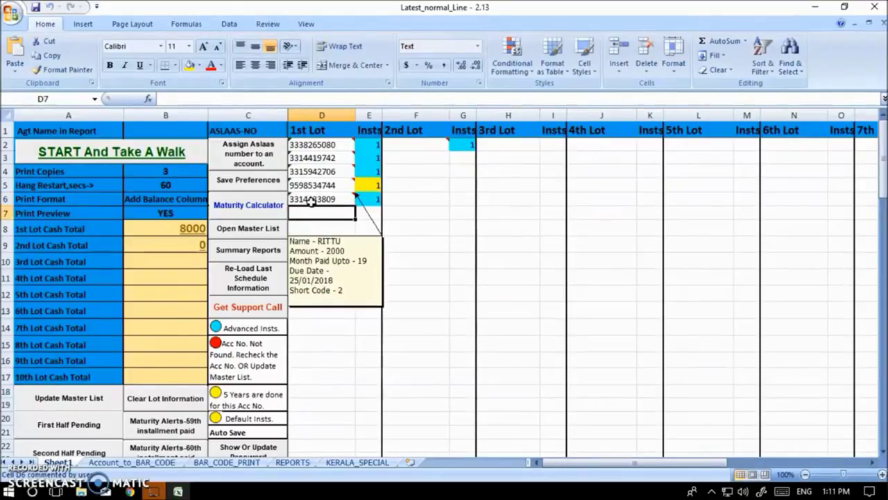
{"action": "type", "text": "3"}
{"action": "key", "text": "Return"}
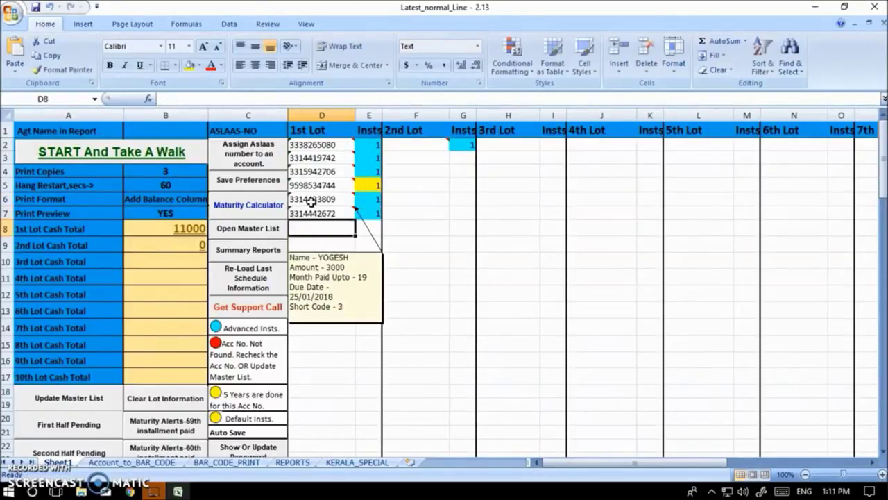
{"action": "type", "text": "4"}
{"action": "key", "text": "Return"}
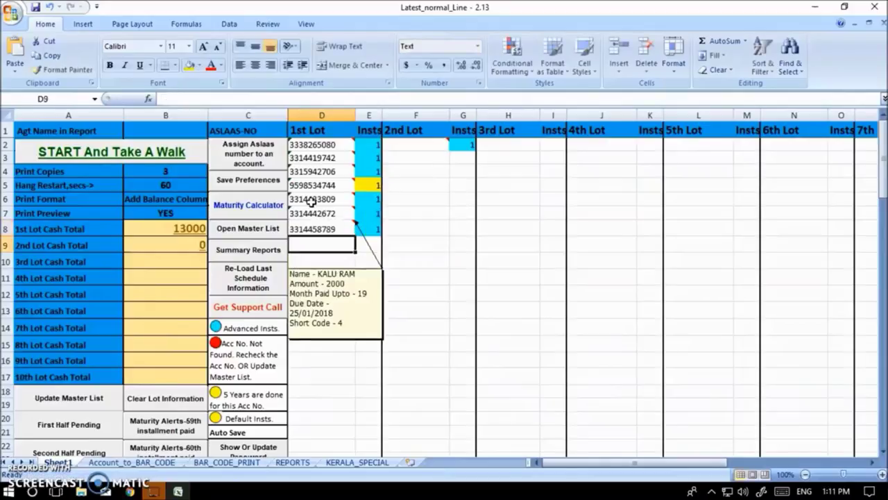
{"action": "type", "text": "6"}
{"action": "key", "text": "Return"}
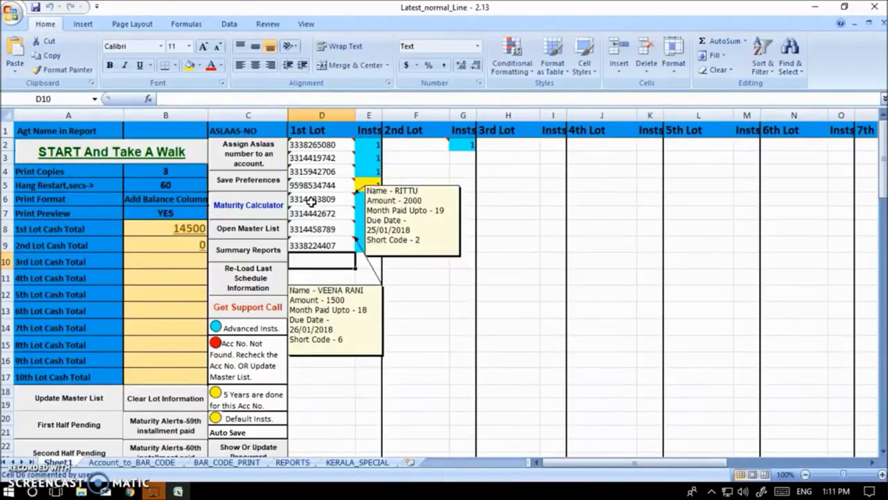
{"action": "type", "text": "7"}
{"action": "key", "text": "Return"}
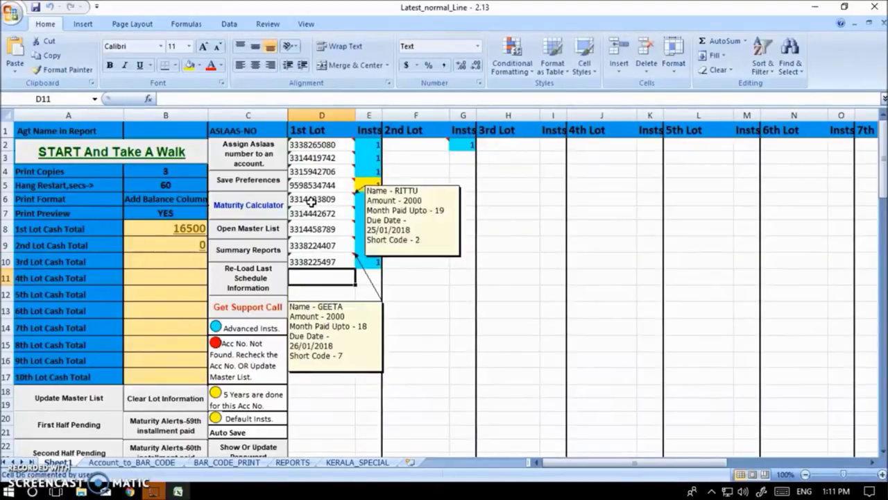
{"action": "type", "text": "8"}
{"action": "key", "text": "Return"}
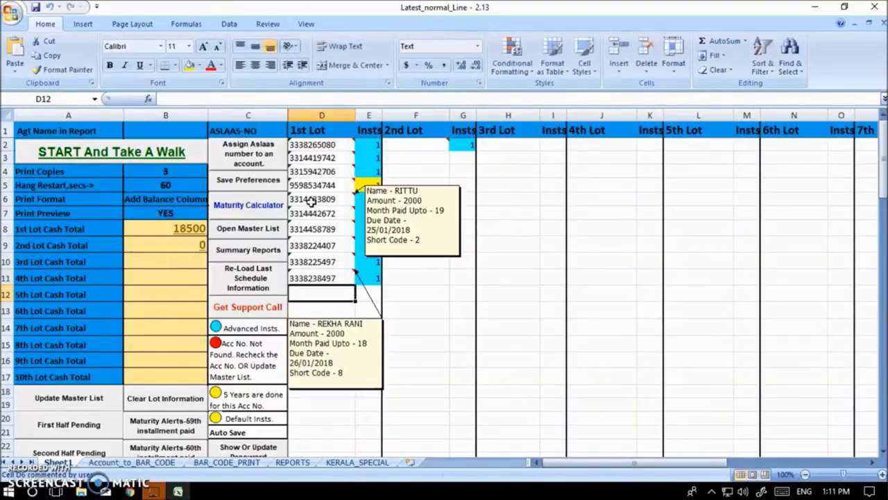
{"action": "type", "text": "9"}
{"action": "key", "text": "Return"}
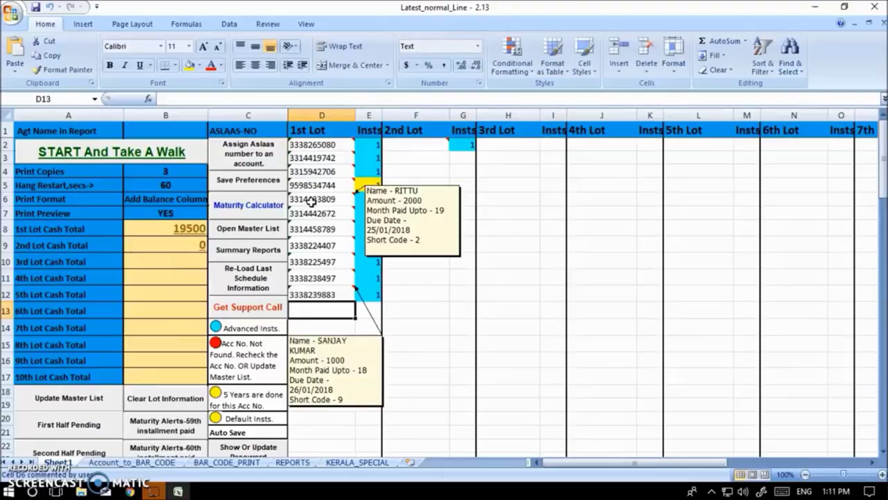
{"action": "type", "text": "12"}
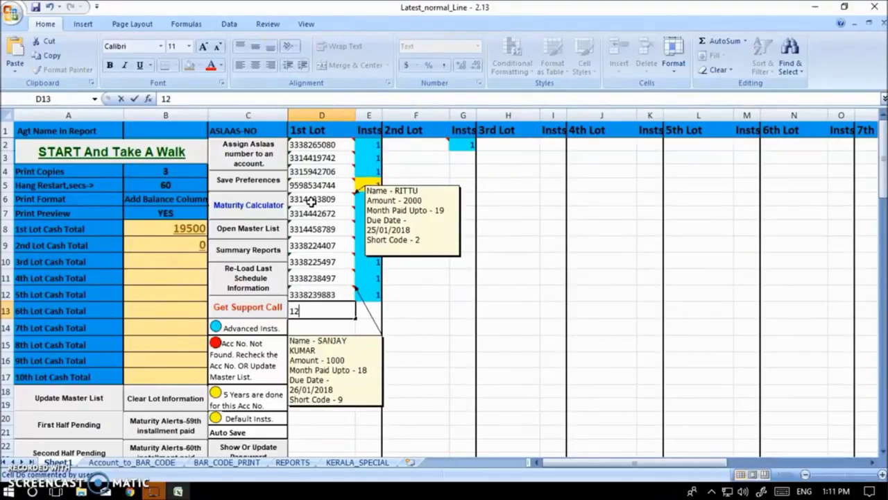
{"action": "key", "text": "Return"}
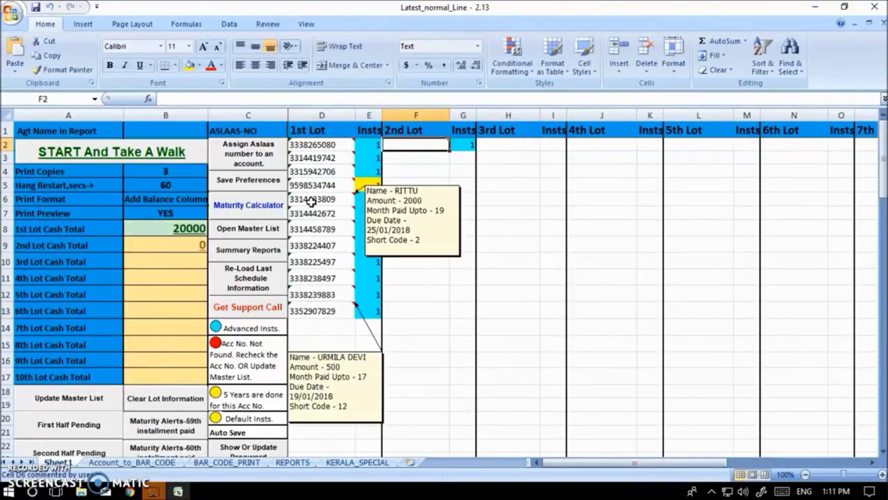
Step: Fill 2nd Lot rows F2–F7 with an account number and short codes 11, 13, 14, 15, 16
{"action": "left_click", "coordinate": [408, 144]}
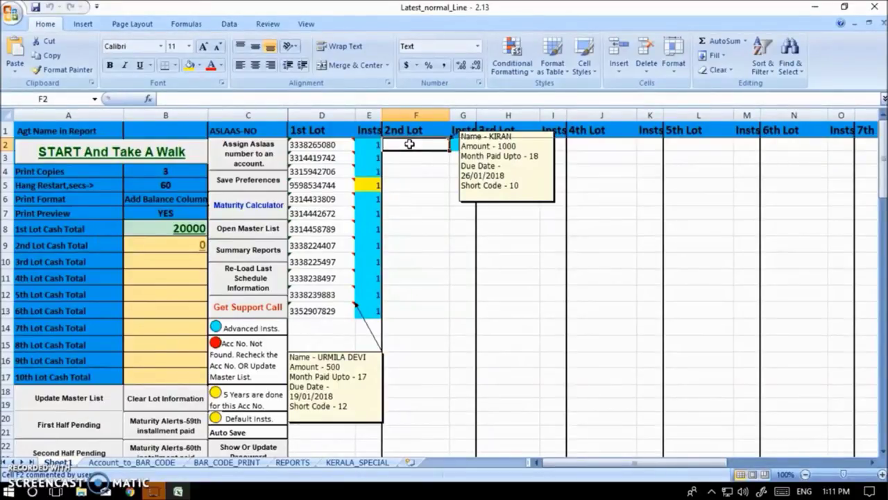
{"action": "key", "text": "Return"}
{"action": "type", "text": "11"}
{"action": "key", "text": "Return"}
{"action": "type", "text": "13"}
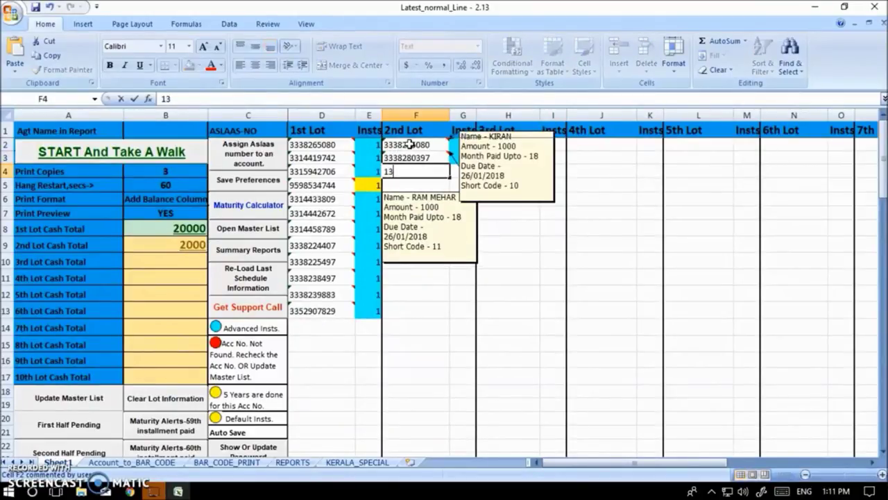
{"action": "key", "text": "Return"}
{"action": "type", "text": "14"}
{"action": "key", "text": "Return"}
{"action": "type", "text": "15"}
{"action": "key", "text": "Return"}
{"action": "type", "text": "16"}
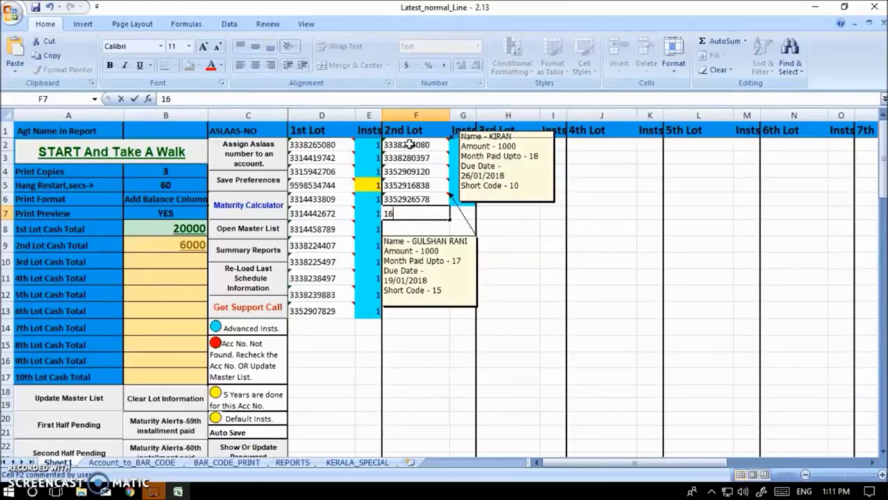
{"action": "key", "text": "Return"}
Step: Add short codes 17 and 18 to the 2nd Lot and give the last account 6 instalments
{"action": "type", "text": "17"}
{"action": "key", "text": "Return"}
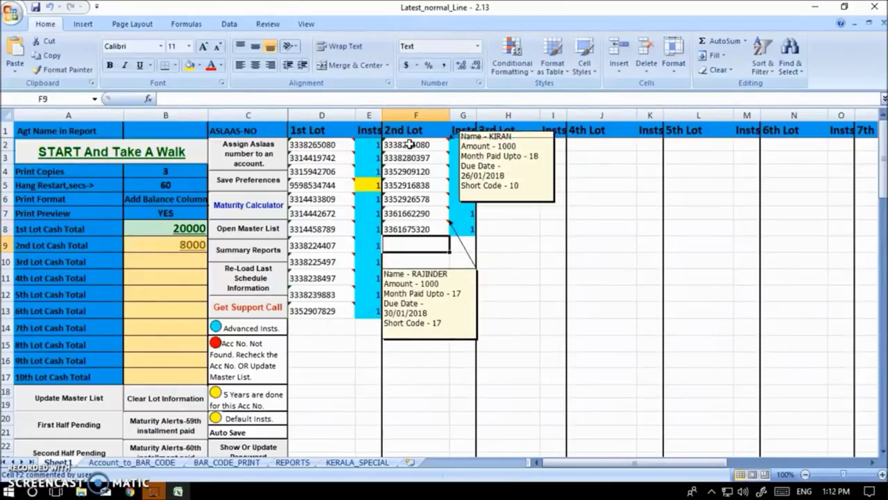
{"action": "type", "text": "18"}
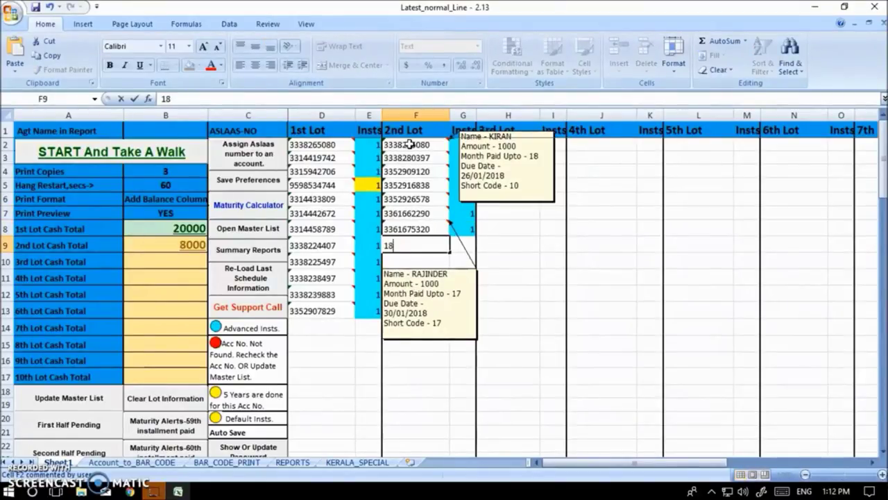
{"action": "key", "text": "Return"}
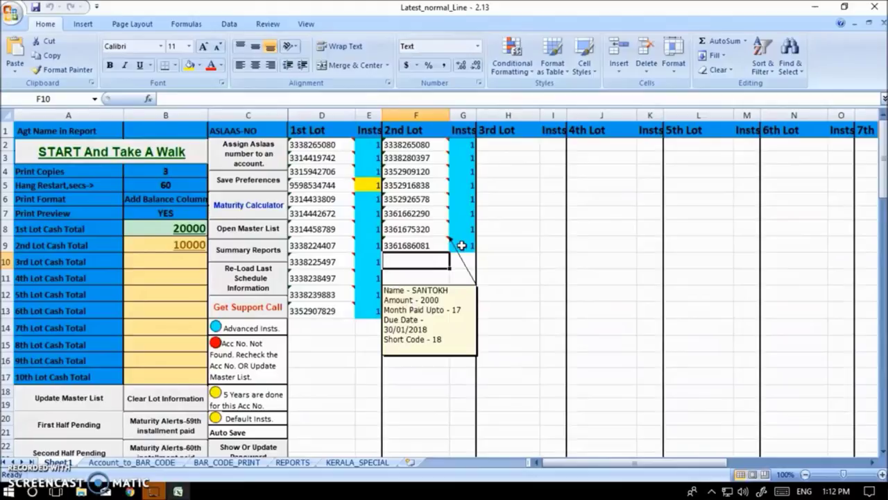
{"action": "left_click", "coordinate": [461, 245]}
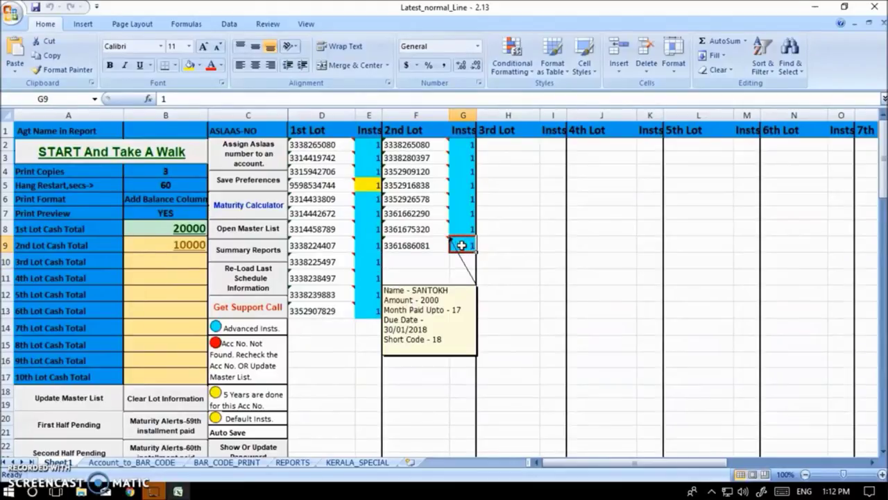
{"action": "type", "text": "6"}
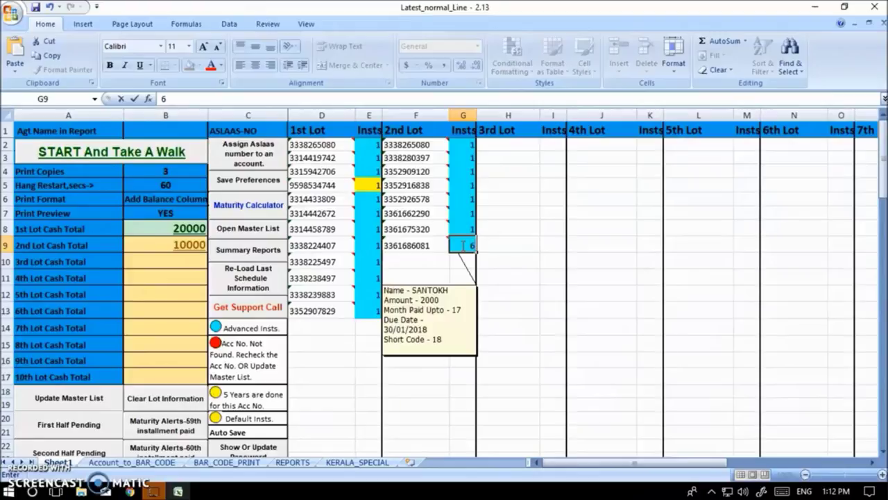
{"action": "key", "text": "Return"}
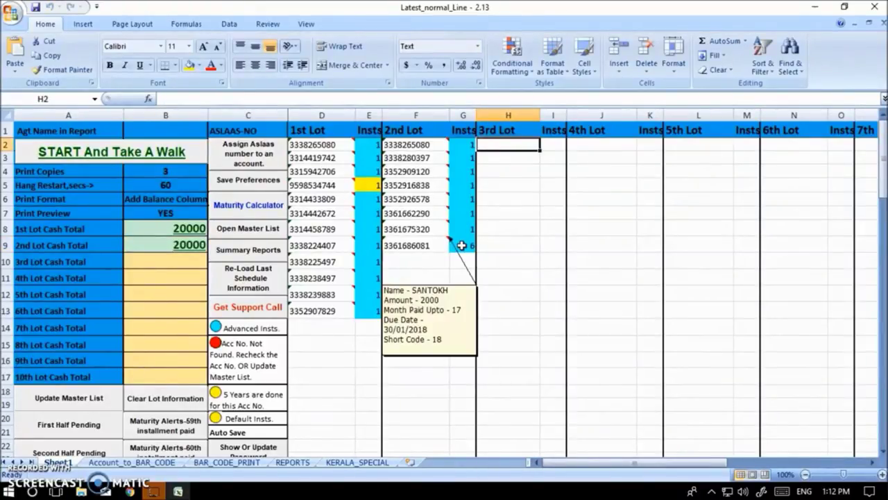
Step: Run the 'START And Take A Walk' macro to log into the India Post agent portal
{"action": "left_click", "coordinate": [508, 147]}
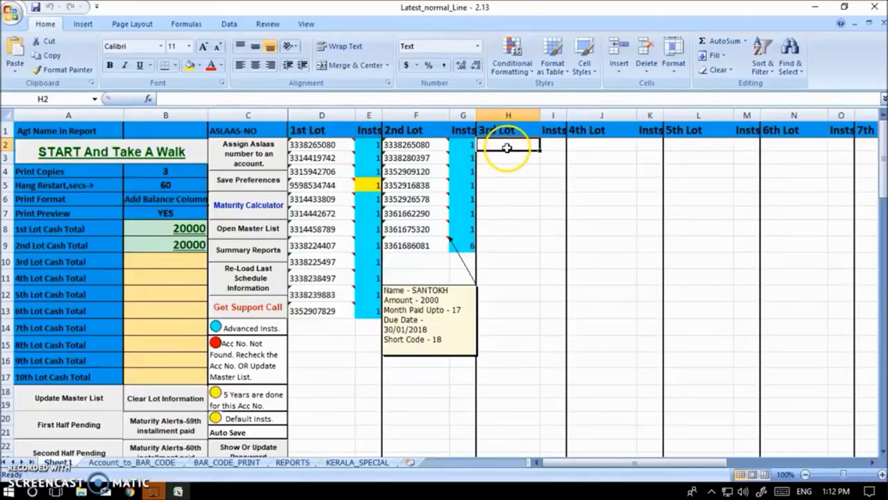
{"action": "mouse_move", "coordinate": [316, 172]}
{"action": "mouse_move", "coordinate": [425, 184]}
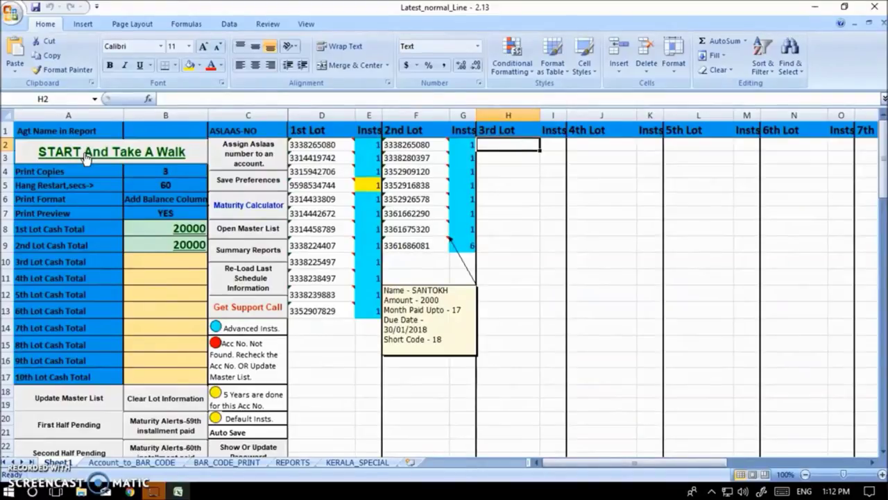
{"action": "left_click", "coordinate": [84, 154]}
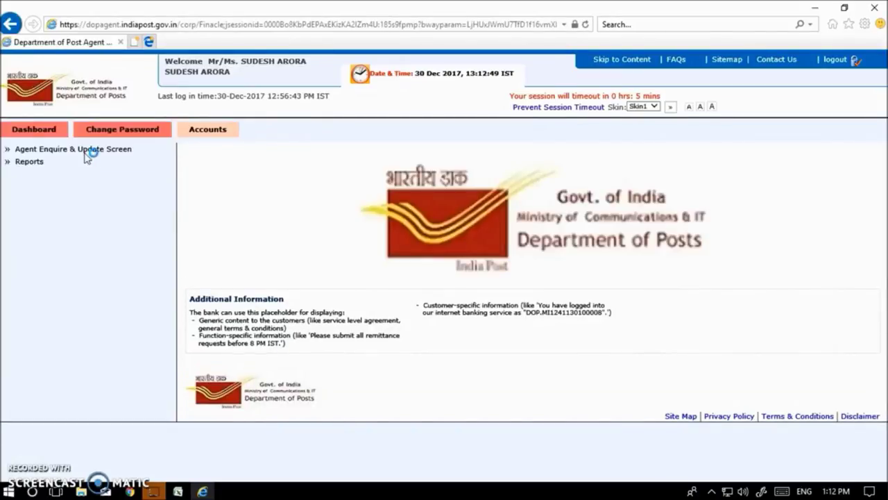
Step: Let the macro submit both lots via the Agent Enquire & Update Screen, then return to the workbook
{"action": "left_click", "coordinate": [85, 151]}
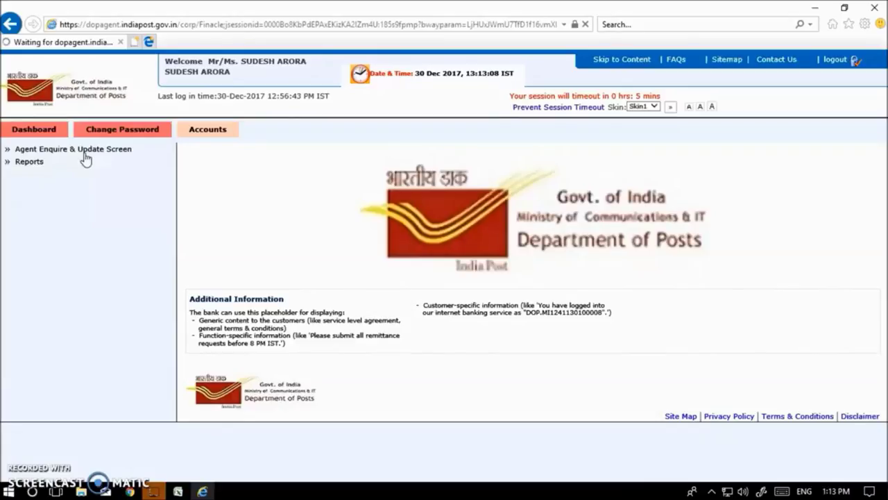
{"action": "key", "text": "alt+Tab"}
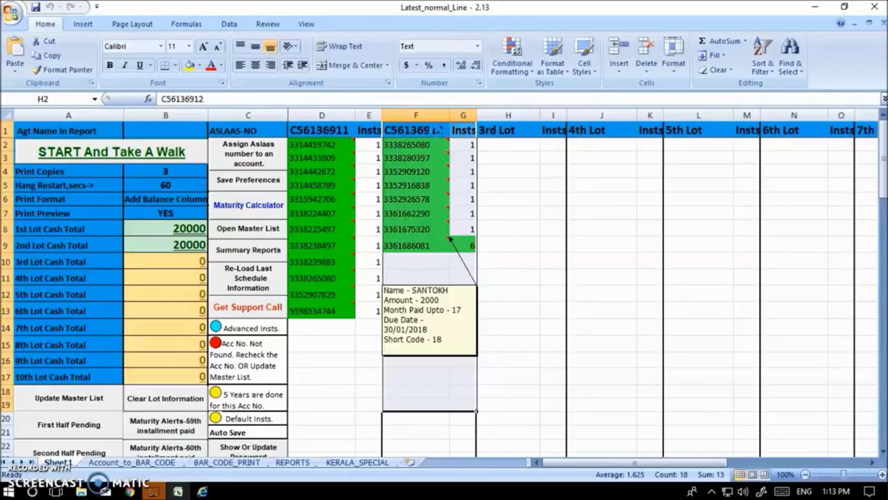
Step: Bring up the downloaded RDInstallmentReport30-12-2017 workbook in print preview from the taskbar
{"action": "key", "text": "alt+Tab"}
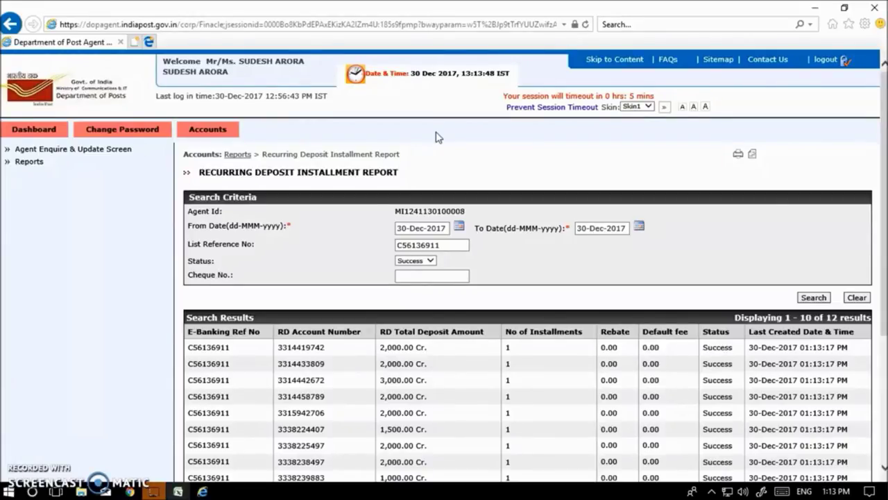
{"action": "mouse_move", "coordinate": [179, 486]}
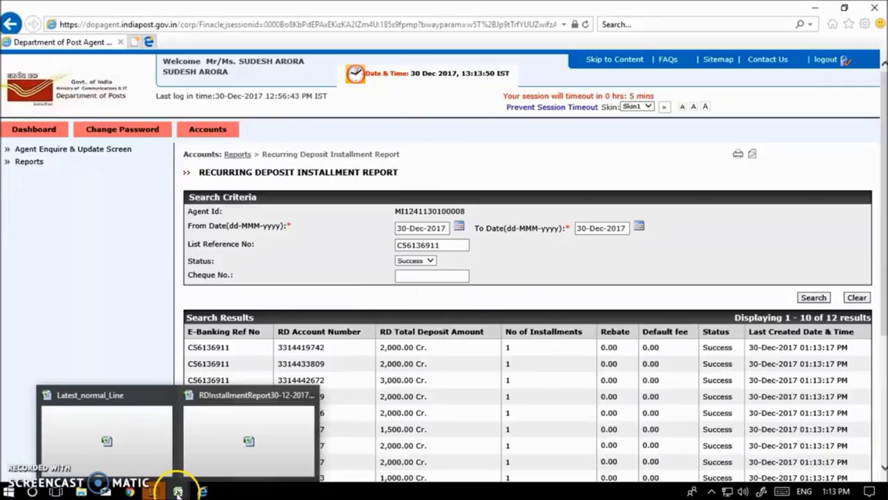
{"action": "left_click", "coordinate": [219, 405]}
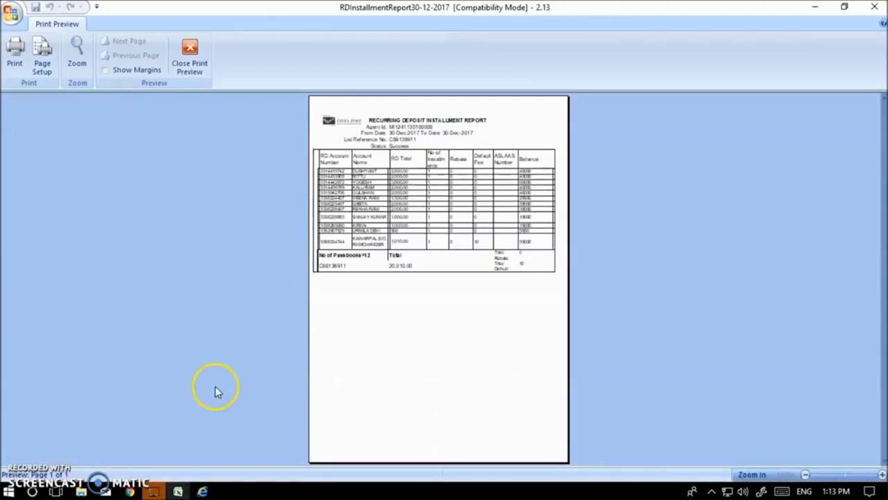
Step: Zoom in to check the report totals of 20,010.00 and 19,800.00, then close both previews
{"action": "left_click", "coordinate": [74, 48]}
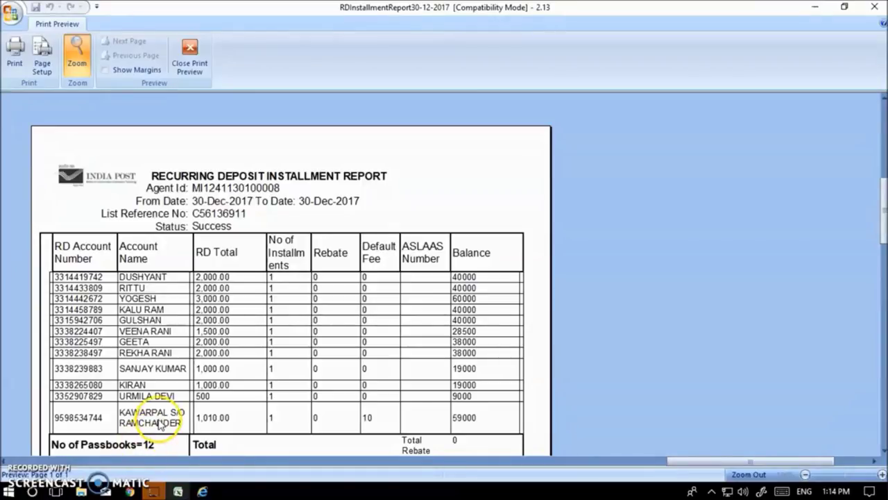
{"action": "scroll", "coordinate": [165, 421], "scroll_direction": "down", "scroll_amount": 2}
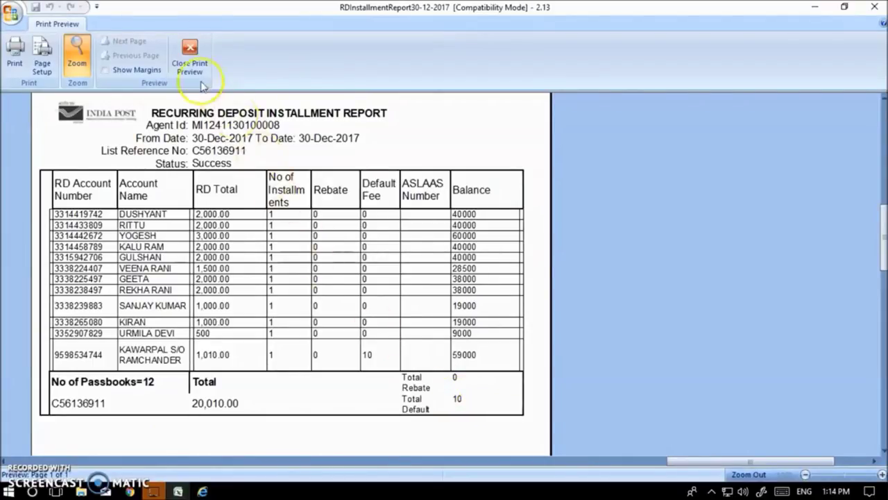
{"action": "left_click", "coordinate": [190, 47]}
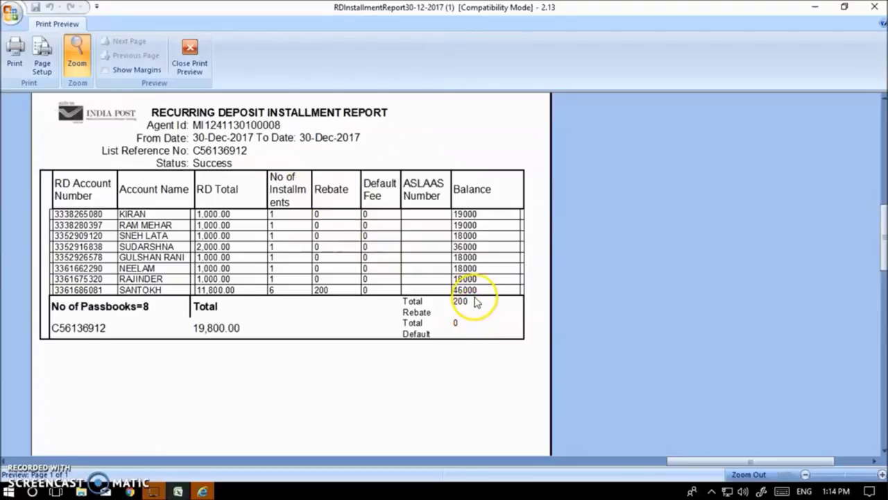
{"action": "left_click", "coordinate": [190, 47]}
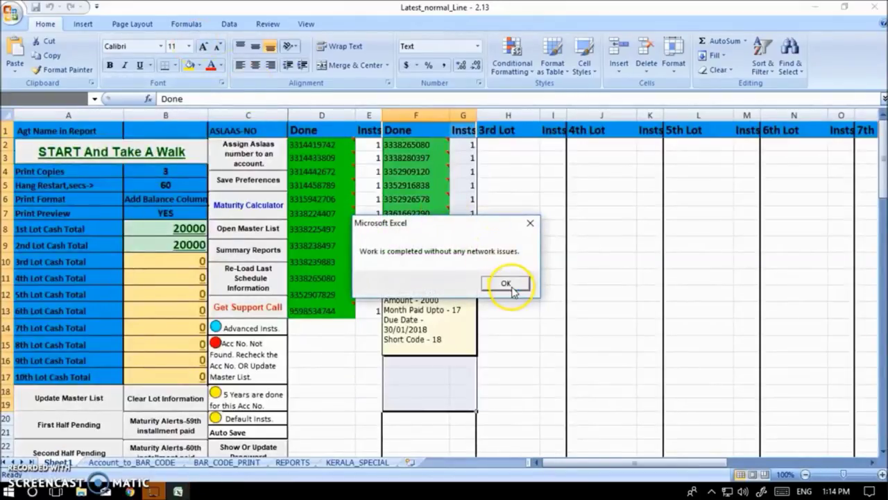
Step: Dismiss the completion message, enter the agent name in B1 and set print copies to 4
{"action": "left_click", "coordinate": [506, 283]}
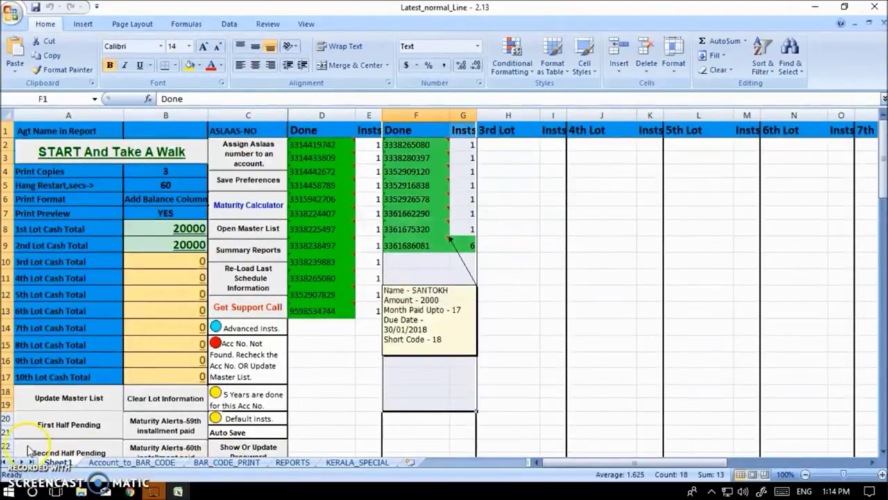
{"action": "left_click", "coordinate": [141, 130]}
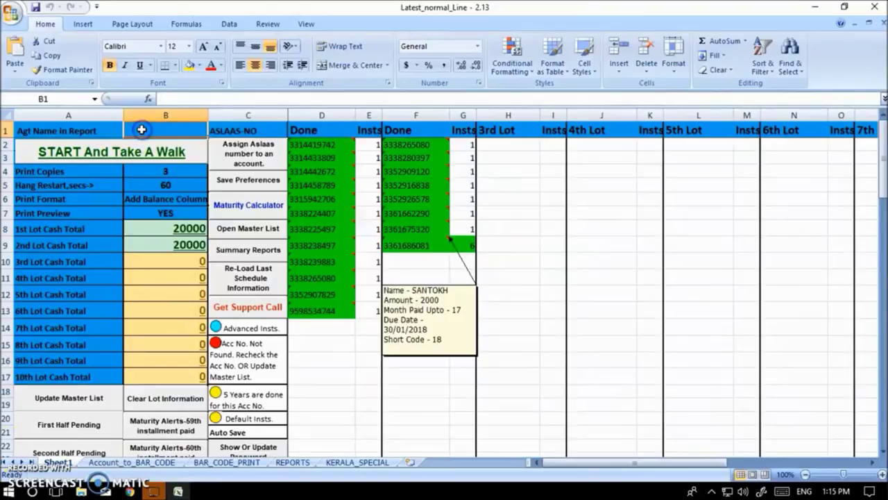
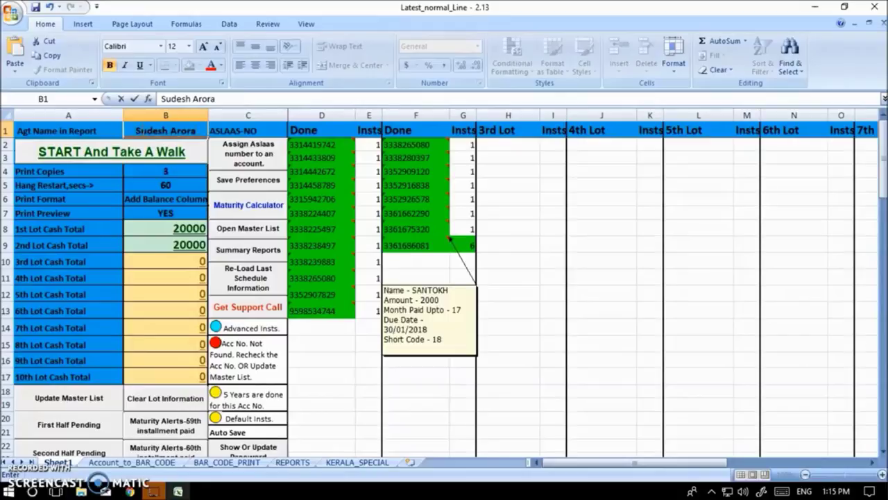
{"action": "left_click", "coordinate": [186, 171]}
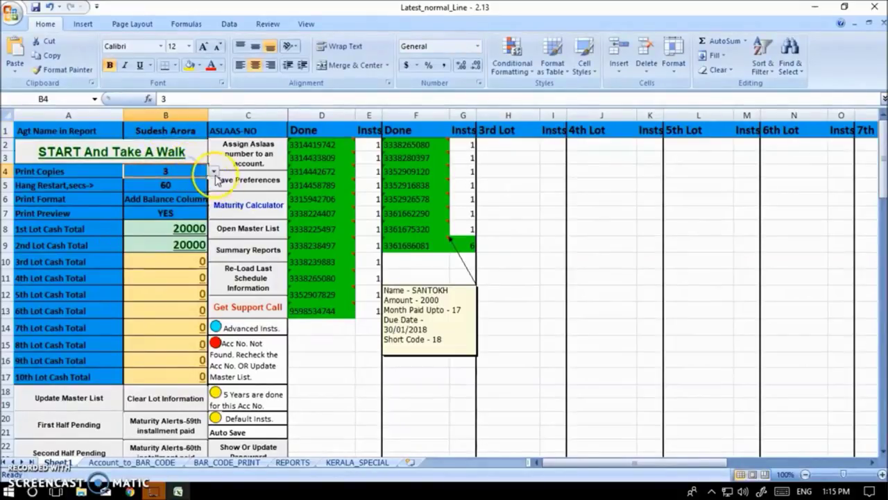
{"action": "left_click", "coordinate": [214, 170]}
{"action": "left_click", "coordinate": [139, 190]}
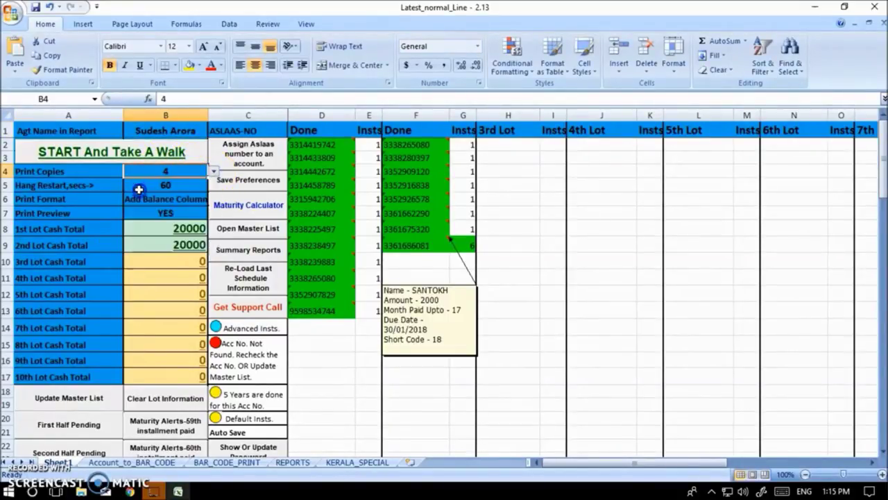
Step: Keep Add Balance Column as the print format and save these as default preferences
{"action": "left_click", "coordinate": [196, 198]}
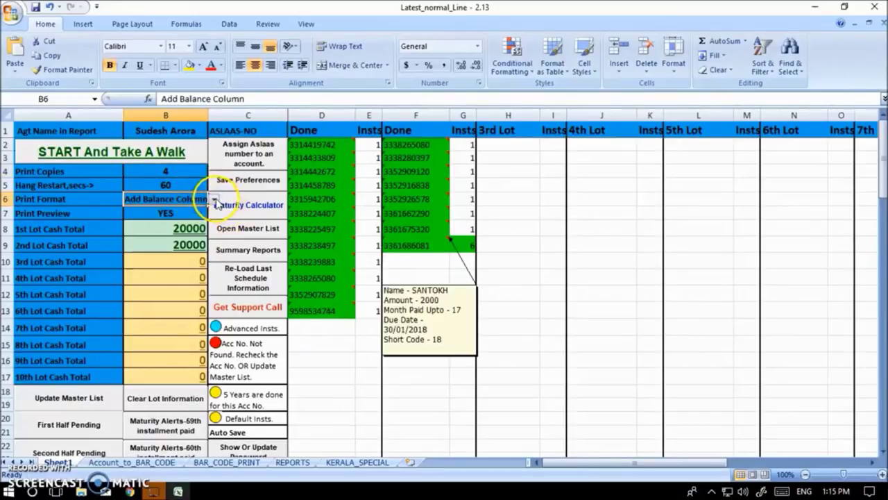
{"action": "left_click", "coordinate": [214, 199]}
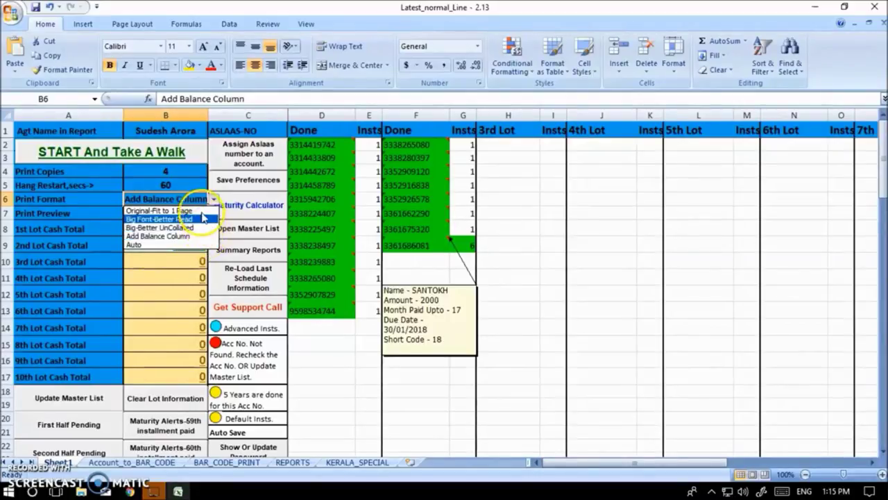
{"action": "key", "text": "Escape"}
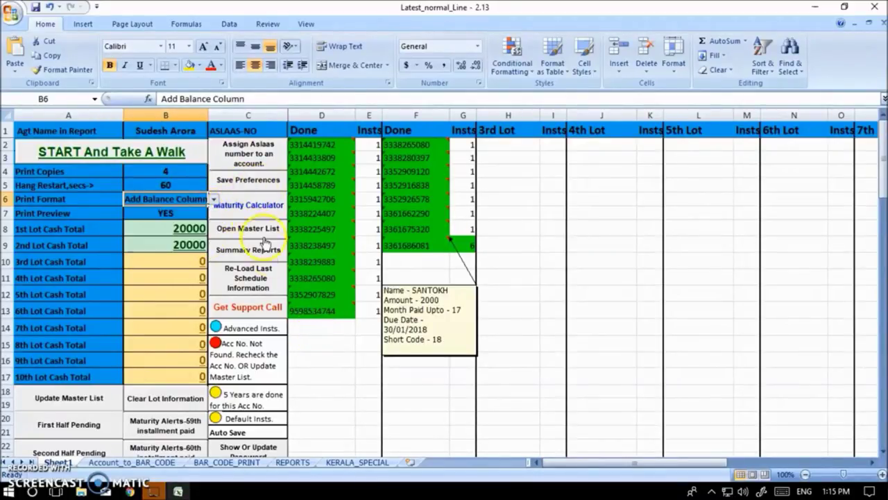
{"action": "left_click", "coordinate": [246, 180]}
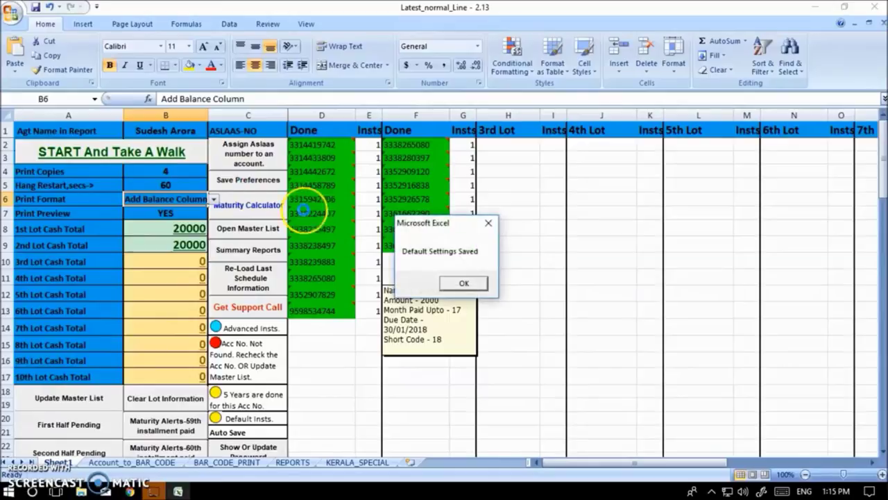
{"action": "left_click", "coordinate": [461, 283]}
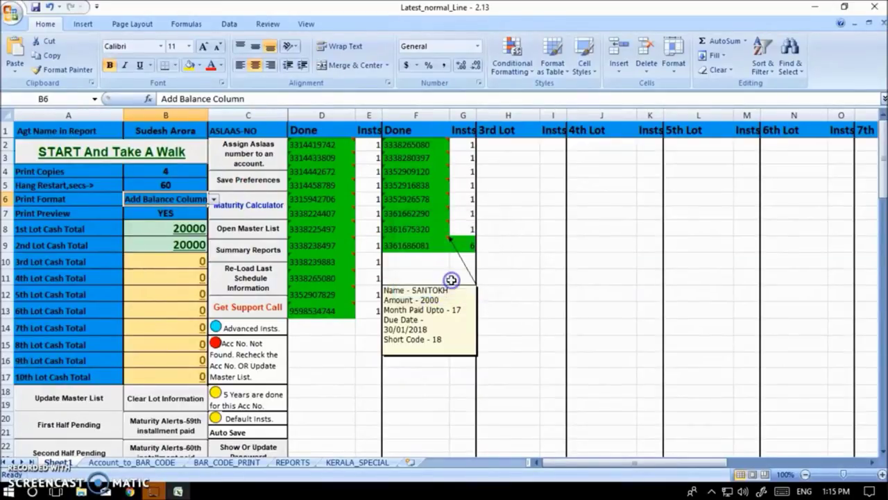
Step: Scroll down Sheet1 and go to the KERALA_SPECIAL sheet through Kerala Reports
{"action": "scroll", "coordinate": [61, 347], "scroll_direction": "down", "scroll_amount": 2}
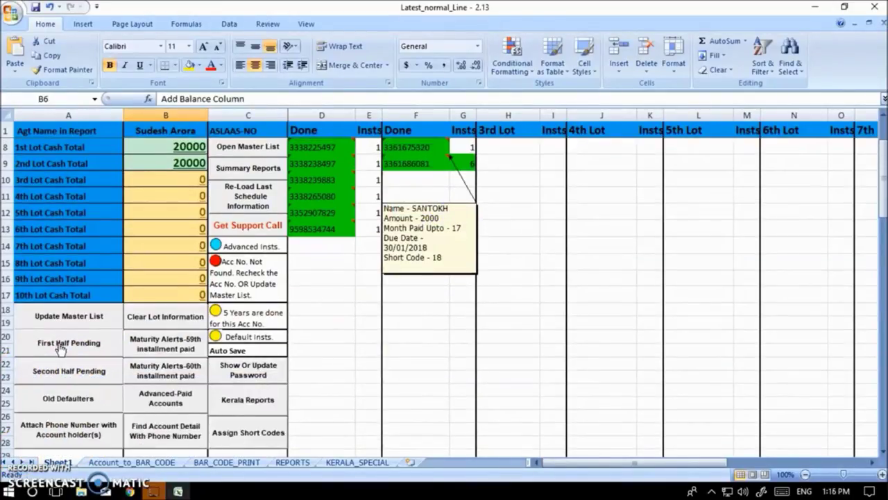
{"action": "left_click", "coordinate": [63, 349]}
{"action": "left_click", "coordinate": [252, 404]}
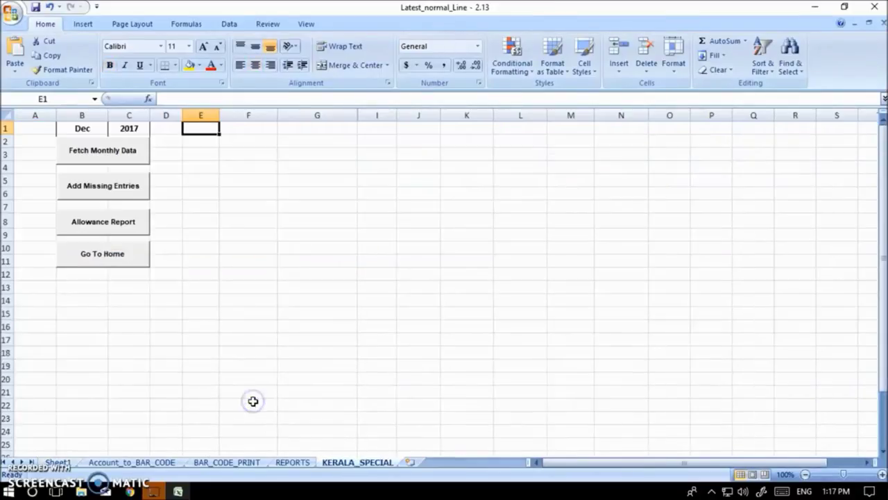
Step: Fetch the Dec 2017 monthly data and generate the Kerala allowance report
{"action": "left_click", "coordinate": [95, 154]}
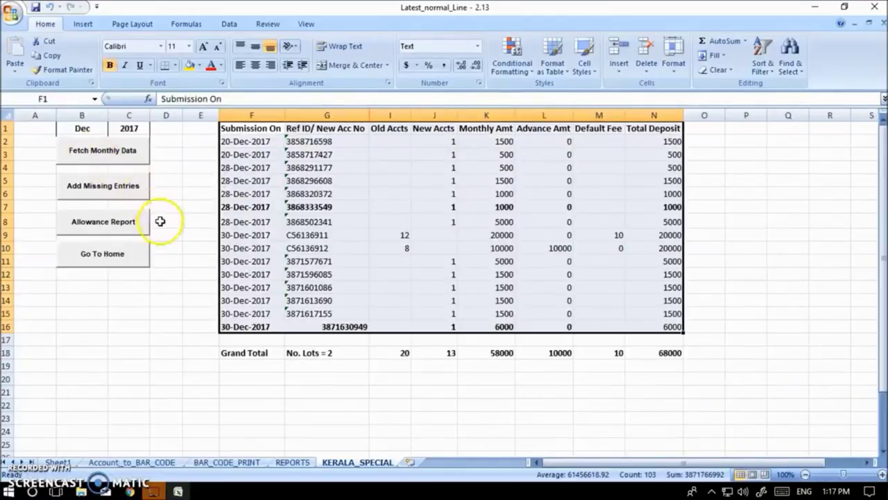
{"action": "left_click", "coordinate": [110, 224]}
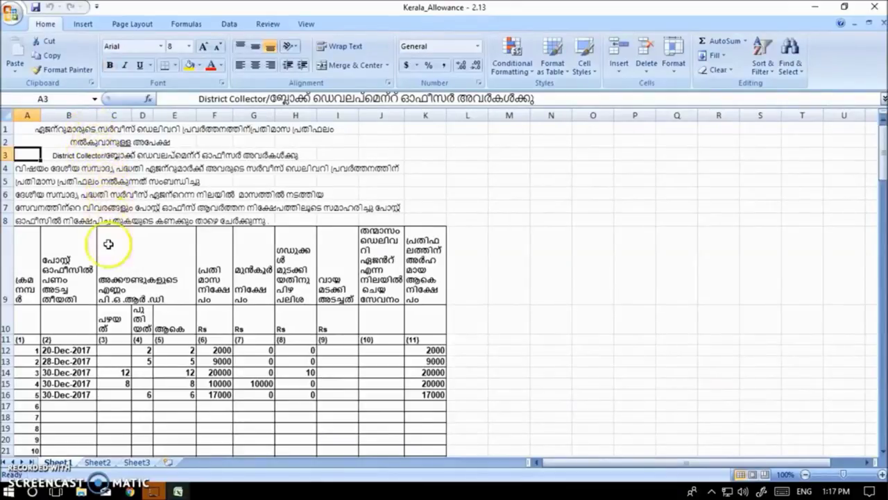
{"action": "scroll", "coordinate": [129, 372], "scroll_direction": "down", "scroll_amount": 20}
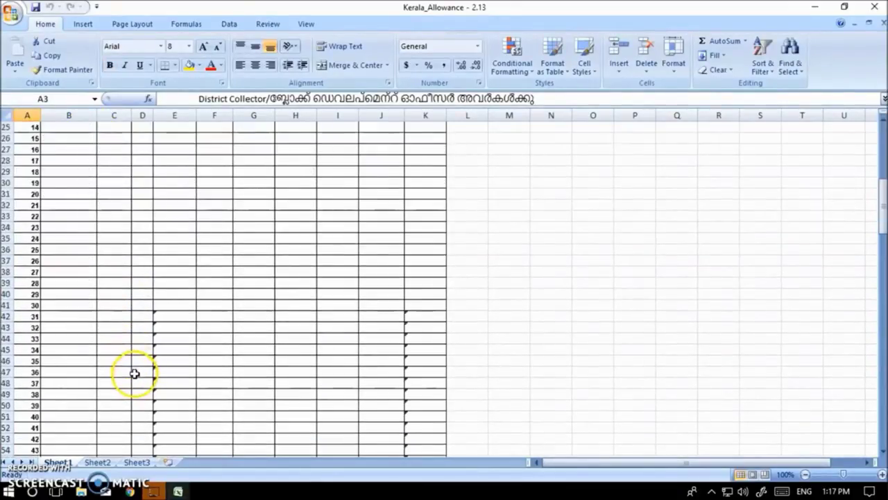
{"action": "scroll", "coordinate": [132, 378], "scroll_direction": "down", "scroll_amount": 8}
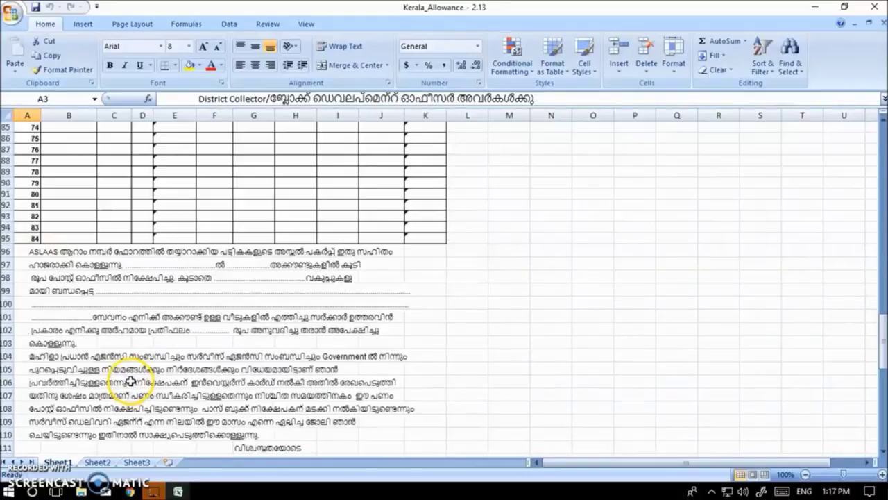
{"action": "scroll", "coordinate": [275, 270], "scroll_direction": "down", "scroll_amount": 5}
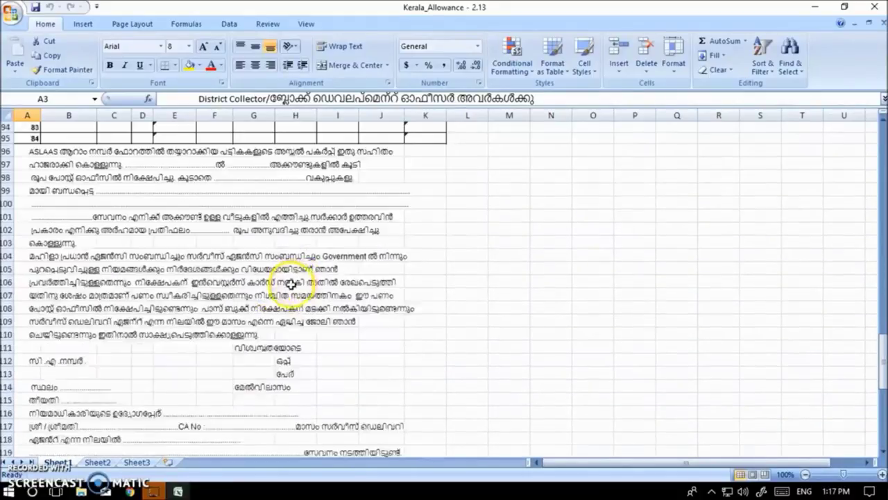
{"action": "scroll", "coordinate": [287, 287], "scroll_direction": "down", "scroll_amount": 9}
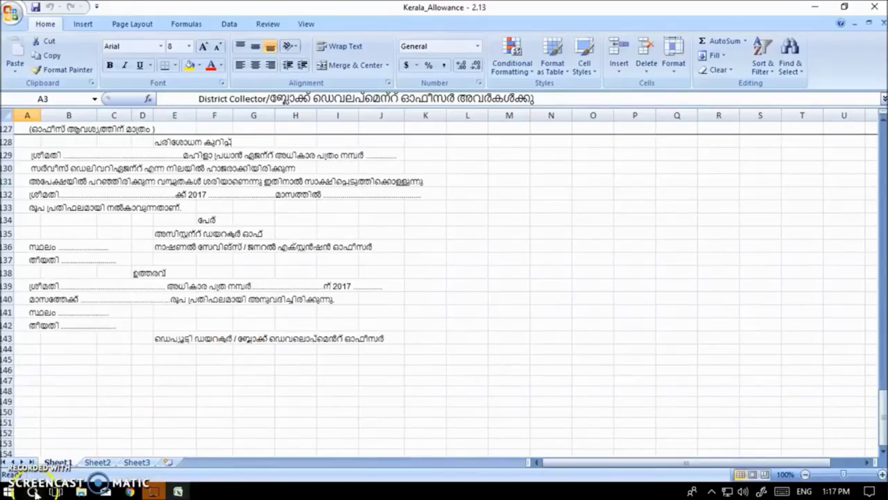
Step: Review the 68000 total, close the Kerala_Allowance workbook and return to the home sheet
{"action": "scroll", "coordinate": [184, 388], "scroll_direction": "up", "scroll_amount": 8}
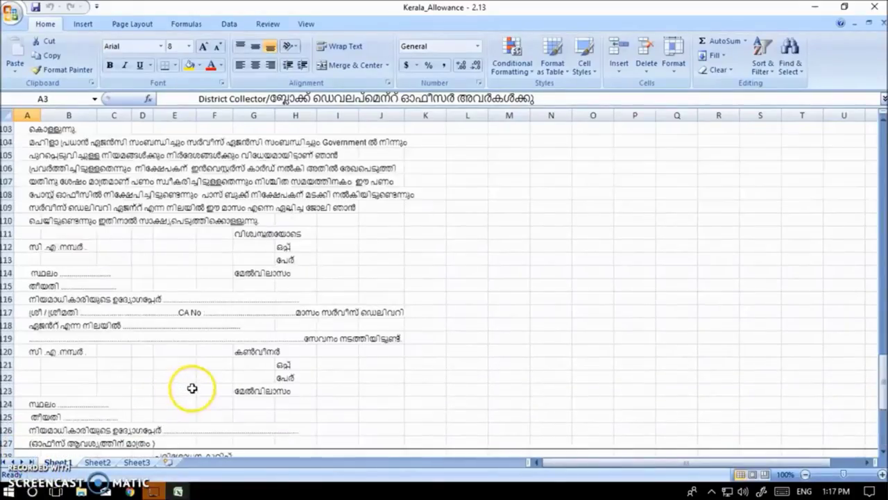
{"action": "scroll", "coordinate": [192, 388], "scroll_direction": "up", "scroll_amount": 4}
{"action": "left_click", "coordinate": [881, 23]}
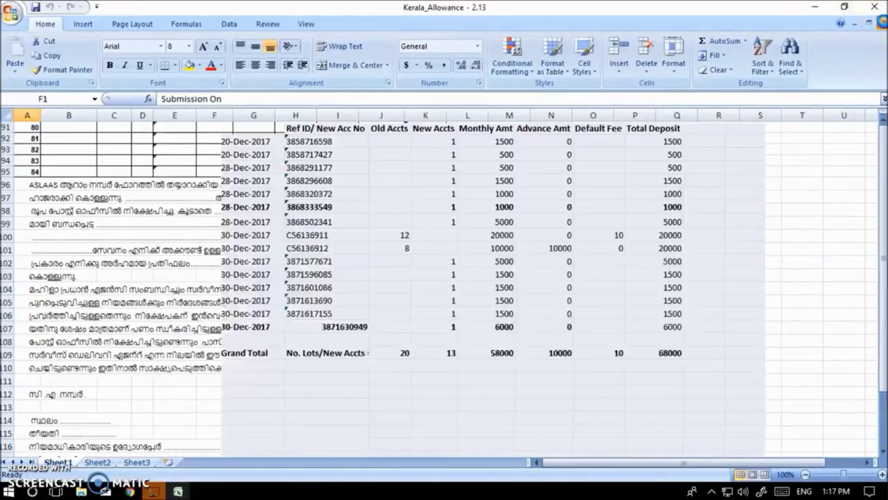
{"action": "left_click", "coordinate": [102, 254]}
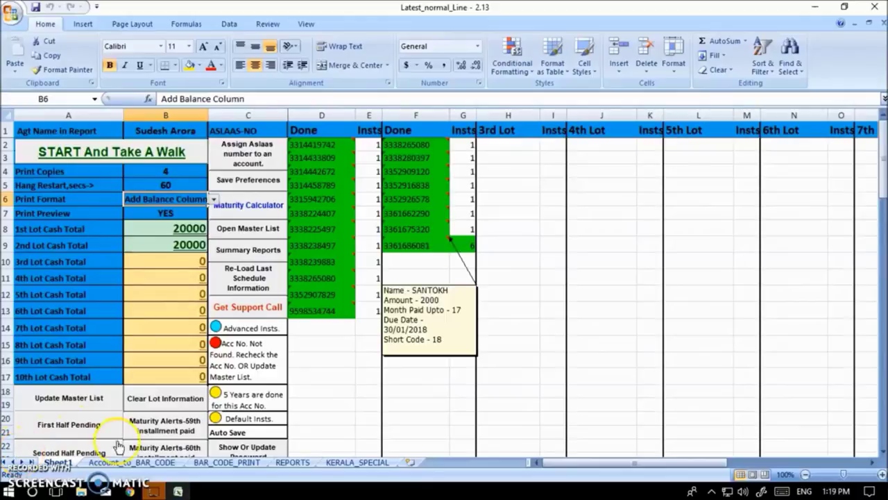
Step: Estimate an account's maturity as INR 72697 after 5 years at 7.4%, then request a support call
{"action": "left_click", "coordinate": [248, 208]}
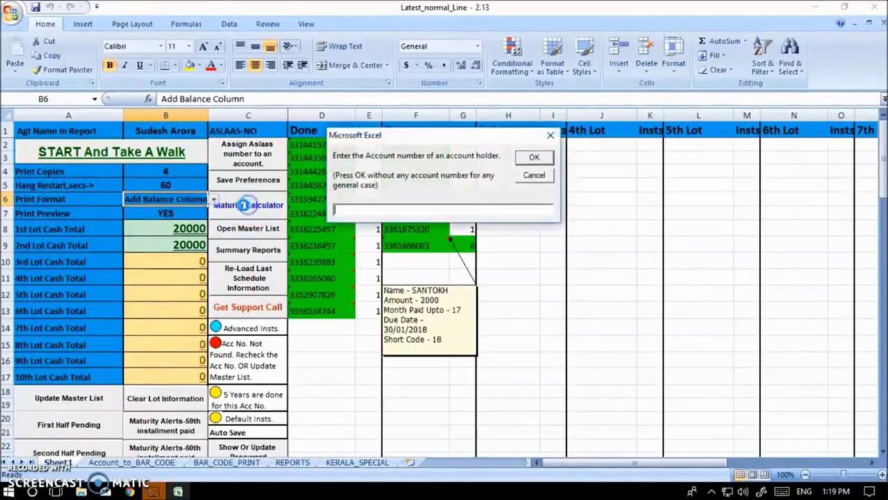
{"action": "left_click", "coordinate": [348, 209]}
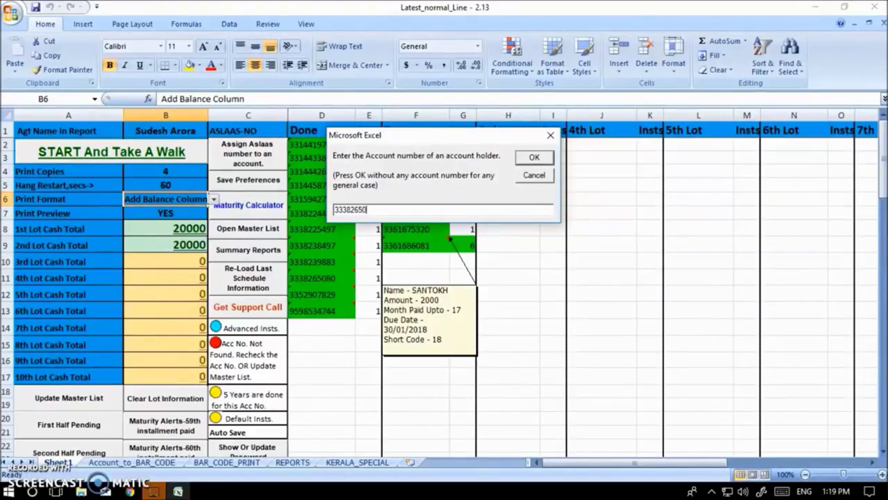
{"action": "left_click", "coordinate": [529, 158]}
{"action": "left_click", "coordinate": [529, 158]}
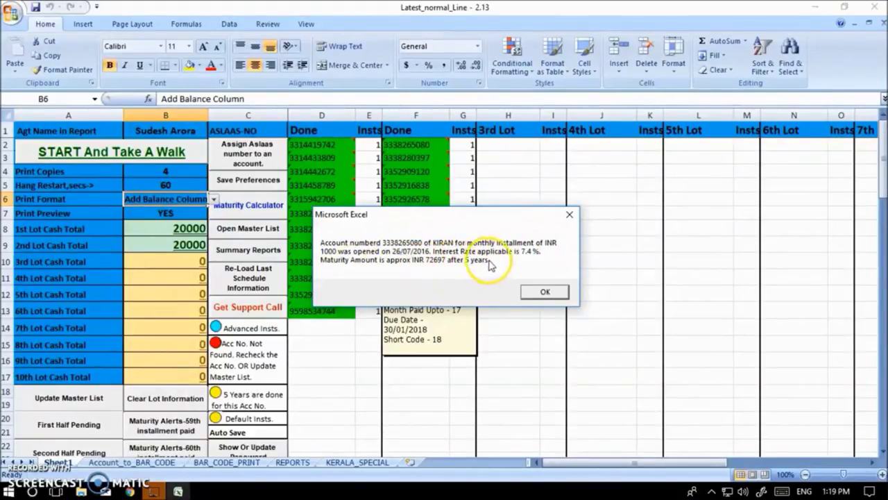
{"action": "left_click", "coordinate": [546, 292]}
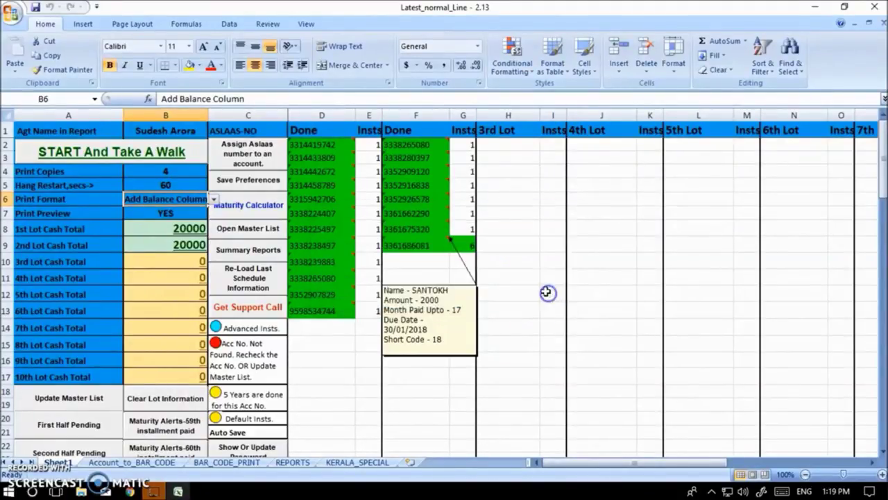
{"action": "left_click", "coordinate": [258, 309]}
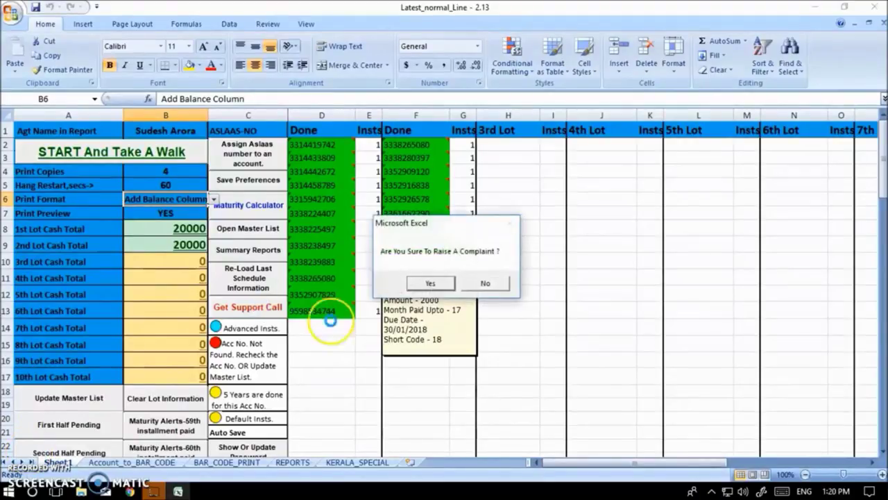
Step: Decline the complaint and close both the agent software and Phone_Mapping workbooks
{"action": "left_click", "coordinate": [498, 282]}
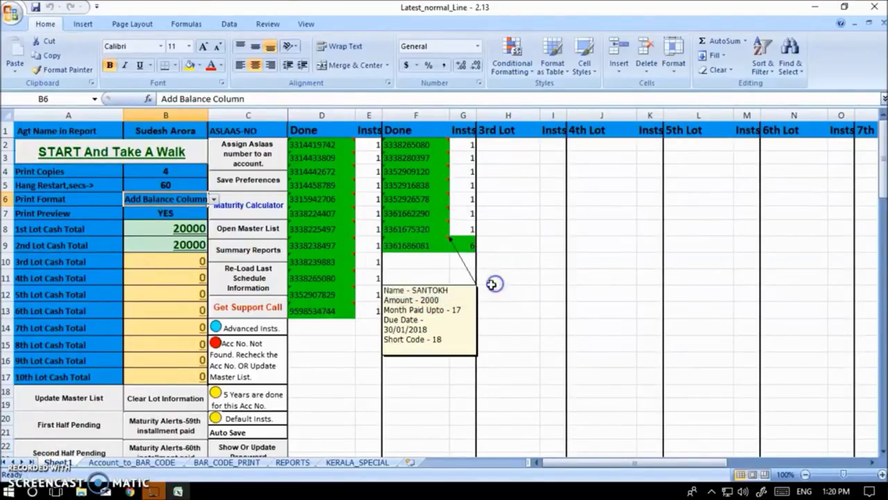
{"action": "left_click", "coordinate": [873, 7]}
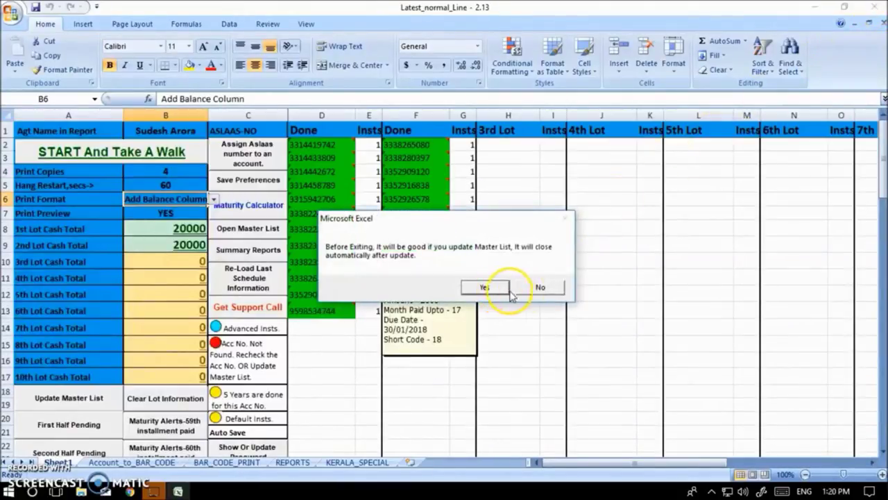
{"action": "left_click", "coordinate": [540, 287]}
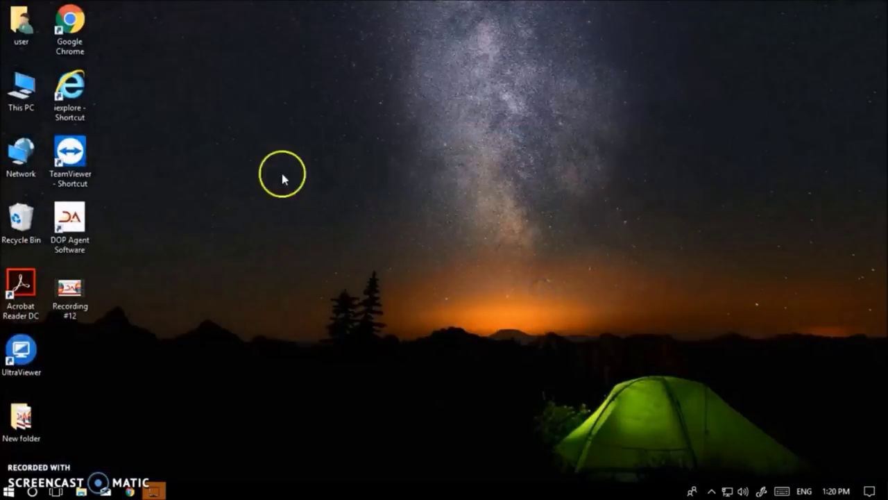
Step: Relaunch DOP Agent Software, maximize the Latest_normal_Line - 2.13 workbook and select cell D2
{"action": "left_click", "coordinate": [71, 231]}
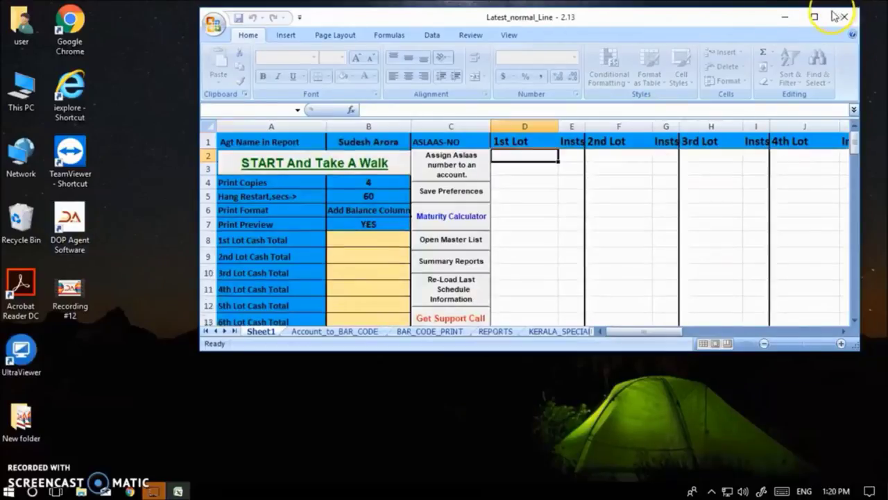
{"action": "left_click", "coordinate": [814, 18]}
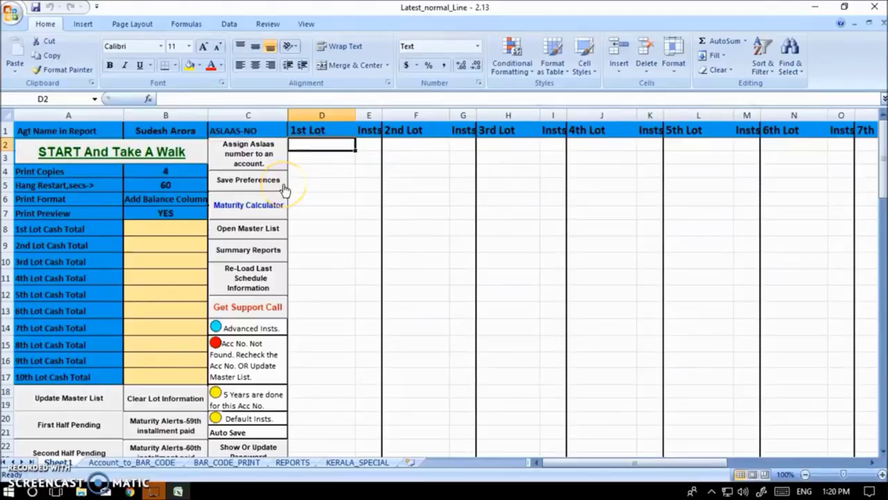
{"action": "left_click", "coordinate": [338, 140]}
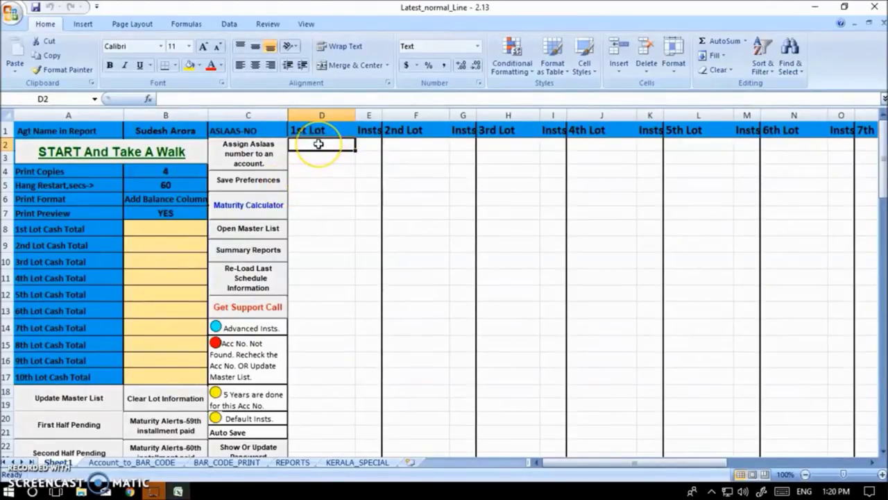